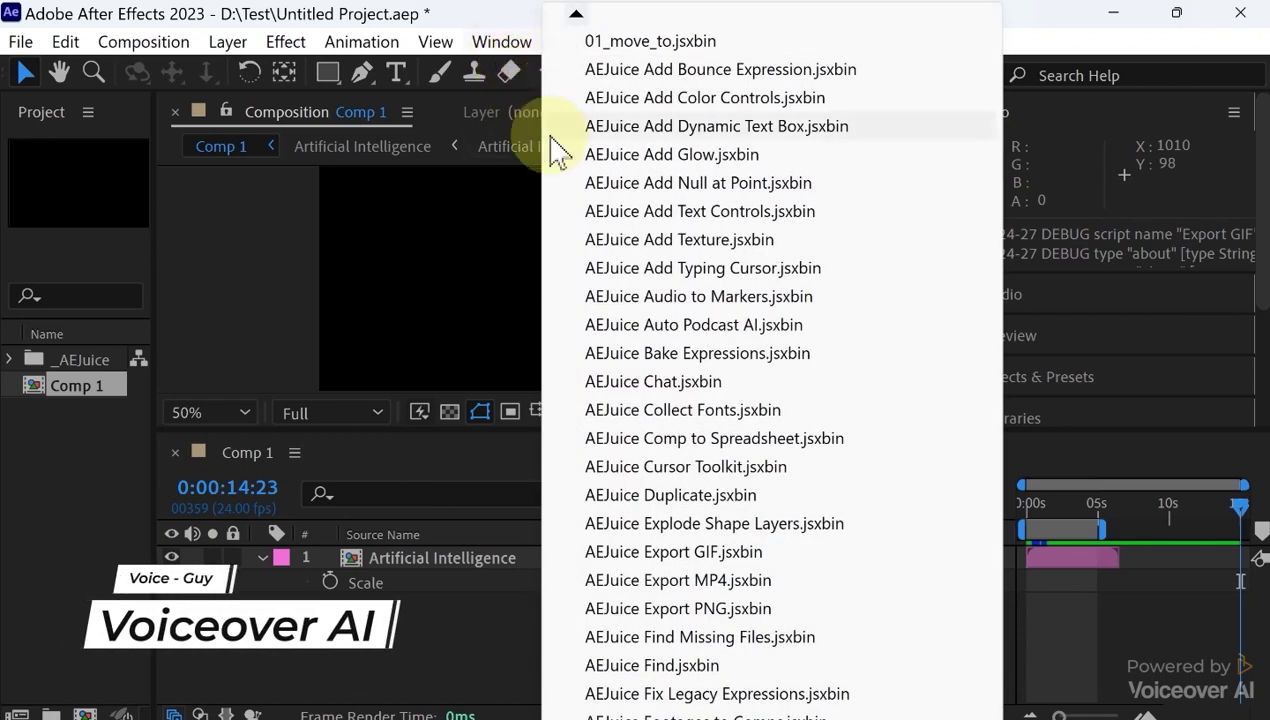
- Launch AEJuice Export GIF.jsxbin, preview its MP4 mode, and return the panel to GIF mode
{"action": "left_click", "coordinate": [660, 552]}
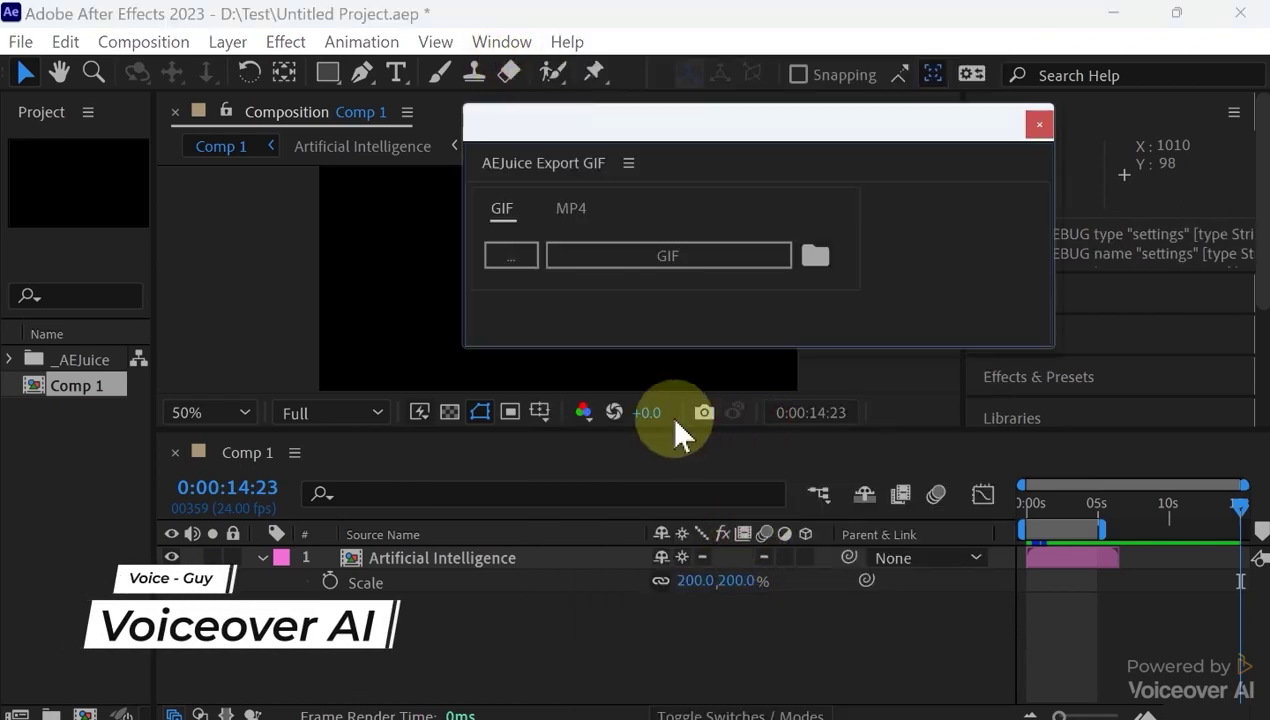
{"action": "left_click_drag", "start_coordinate": [830, 128], "coordinate": [902, 160]}
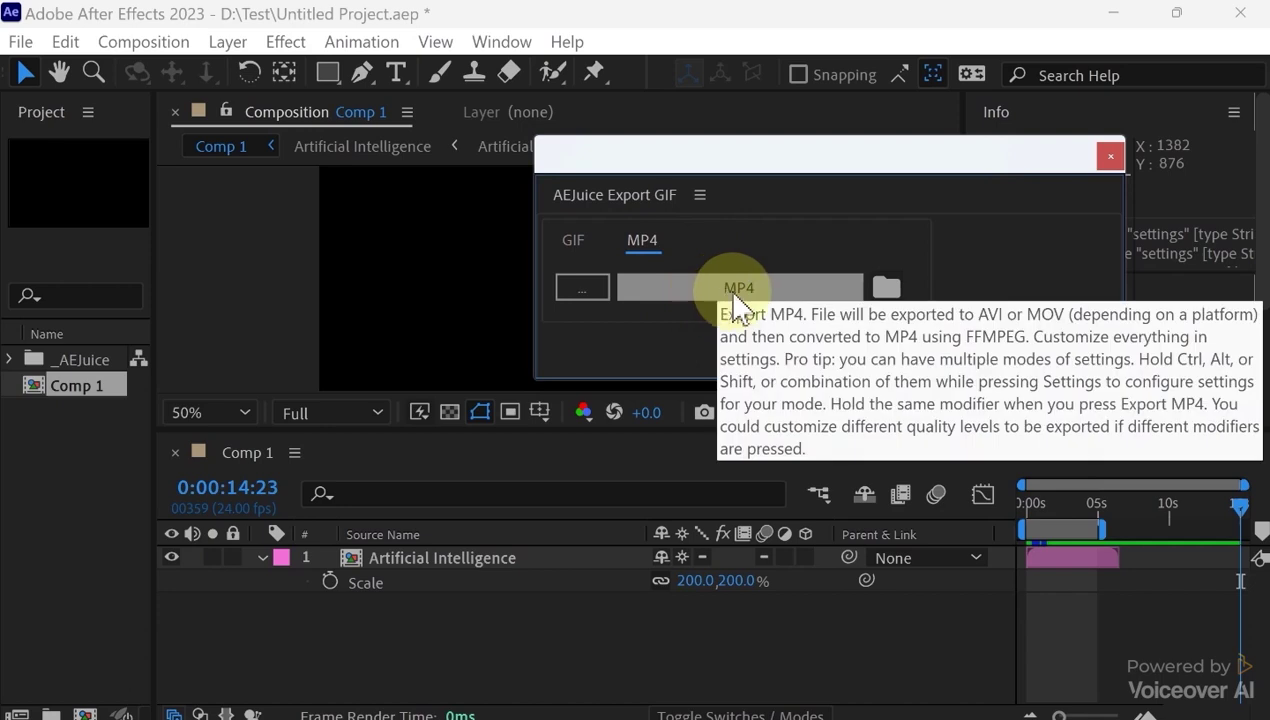
{"action": "left_click", "coordinate": [660, 286]}
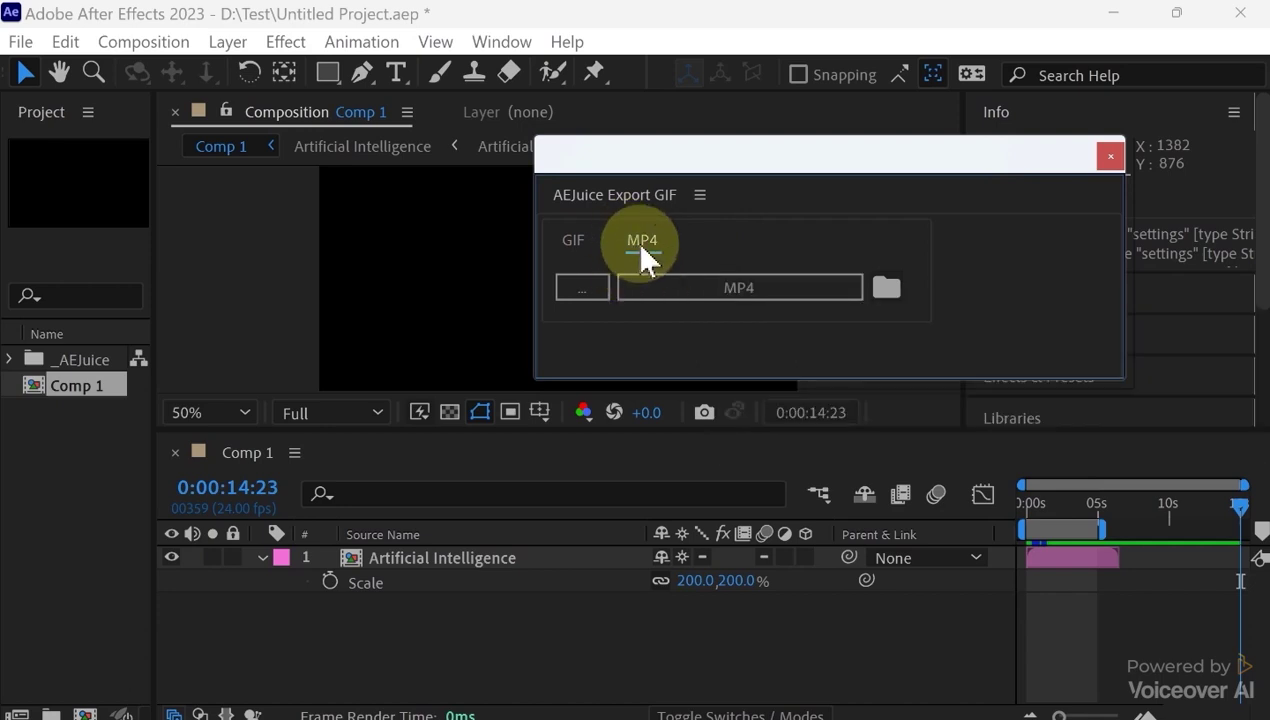
{"action": "left_click", "coordinate": [575, 241]}
{"action": "left_click_drag", "start_coordinate": [689, 179], "coordinate": [754, 166]}
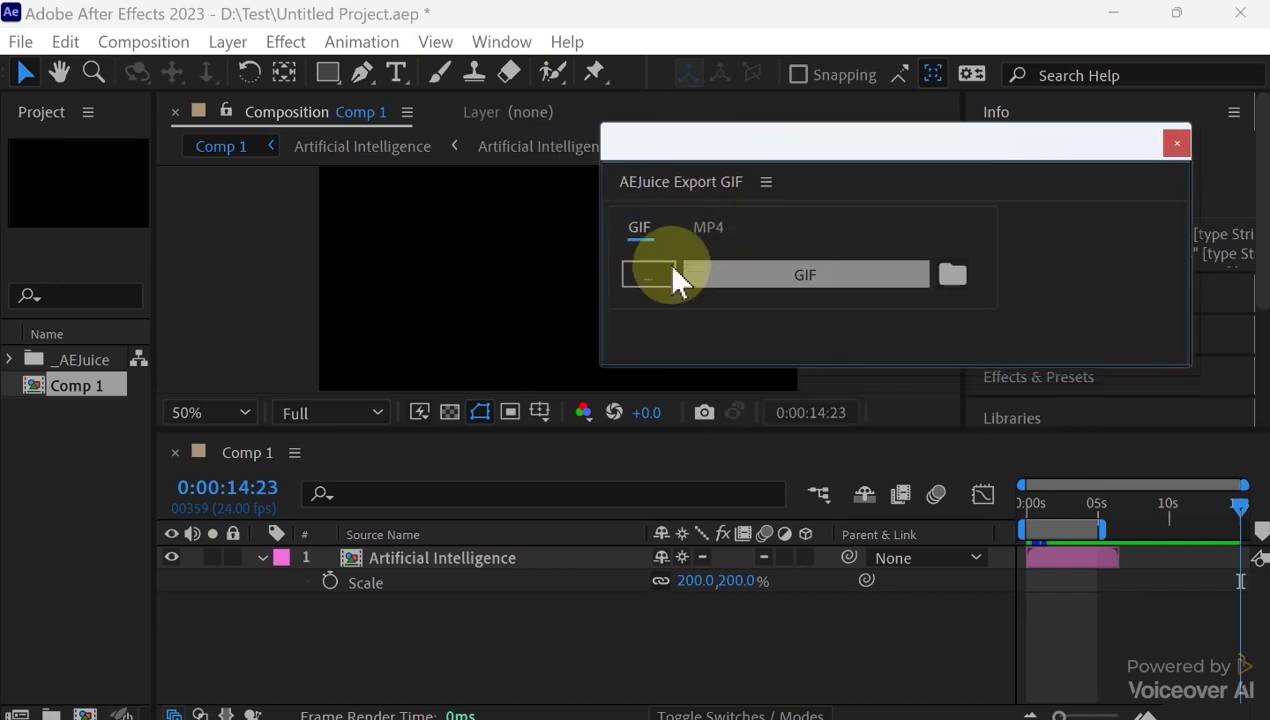
{"action": "left_click", "coordinate": [655, 275]}
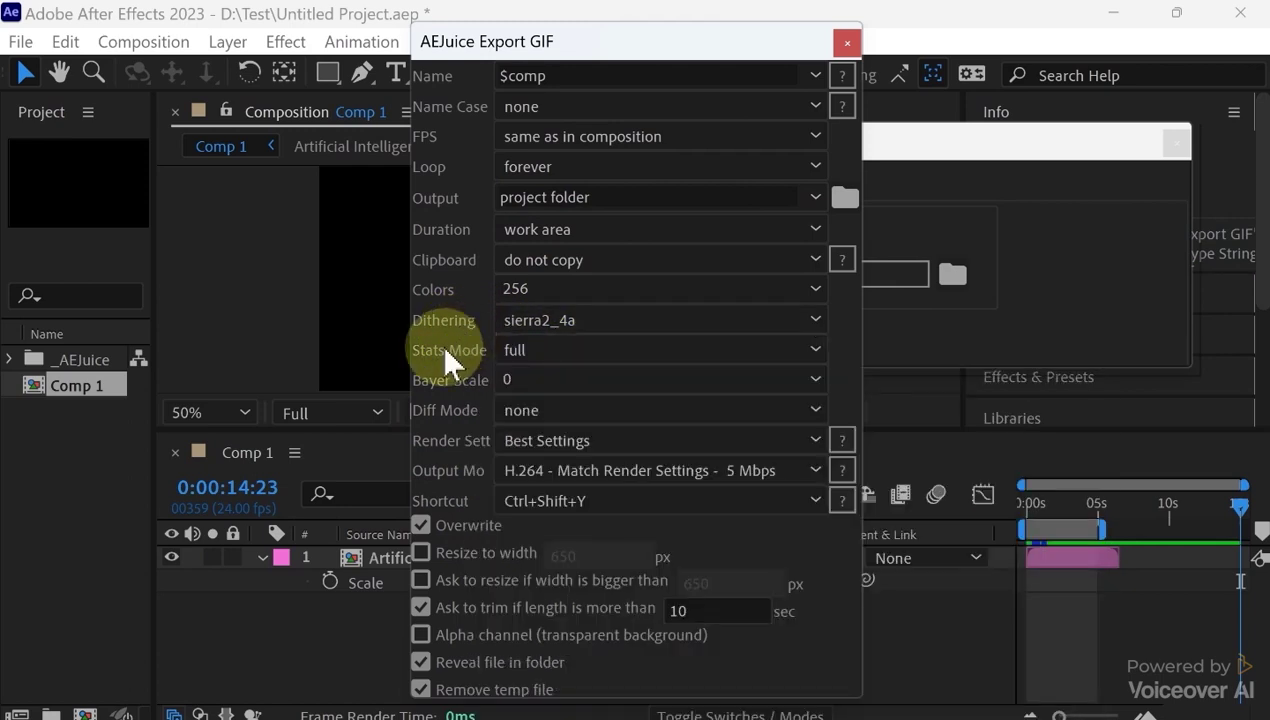
- Keep Best Settings render settings and the H.264 - Match Render Settings - 5 Mbps output module
{"action": "mouse_move", "coordinate": [448, 358]}
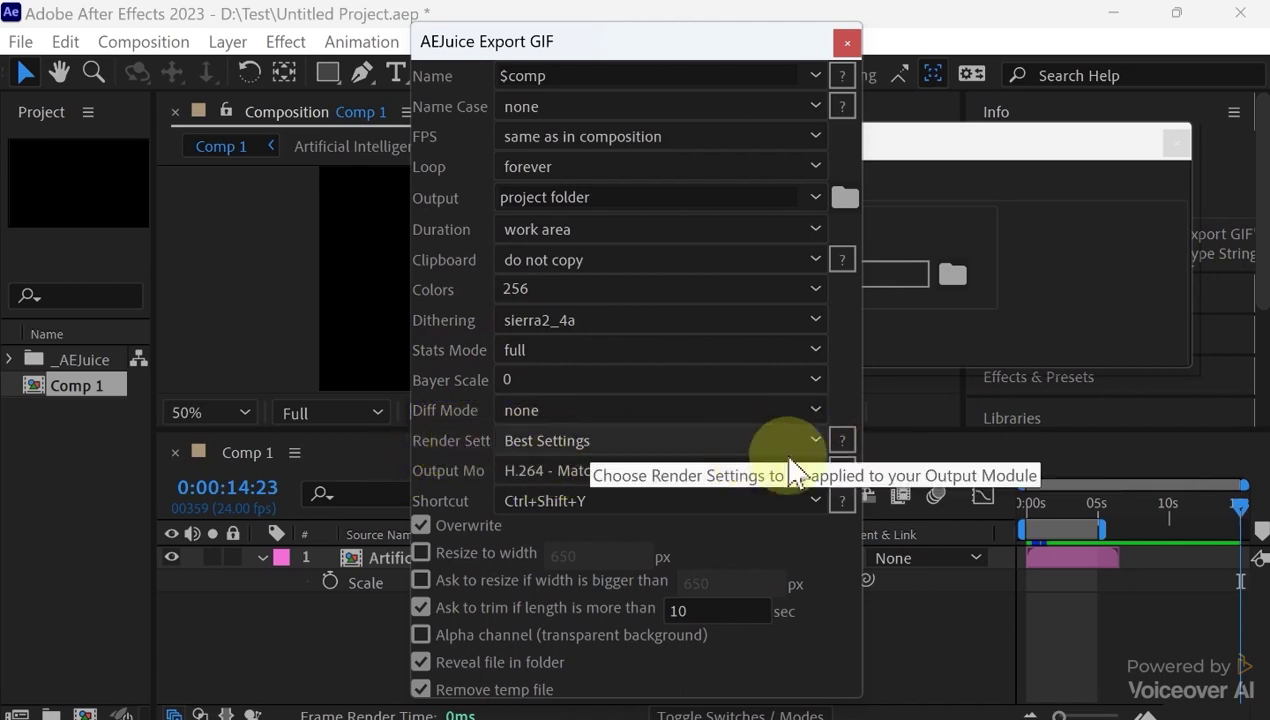
{"action": "left_click", "coordinate": [818, 441]}
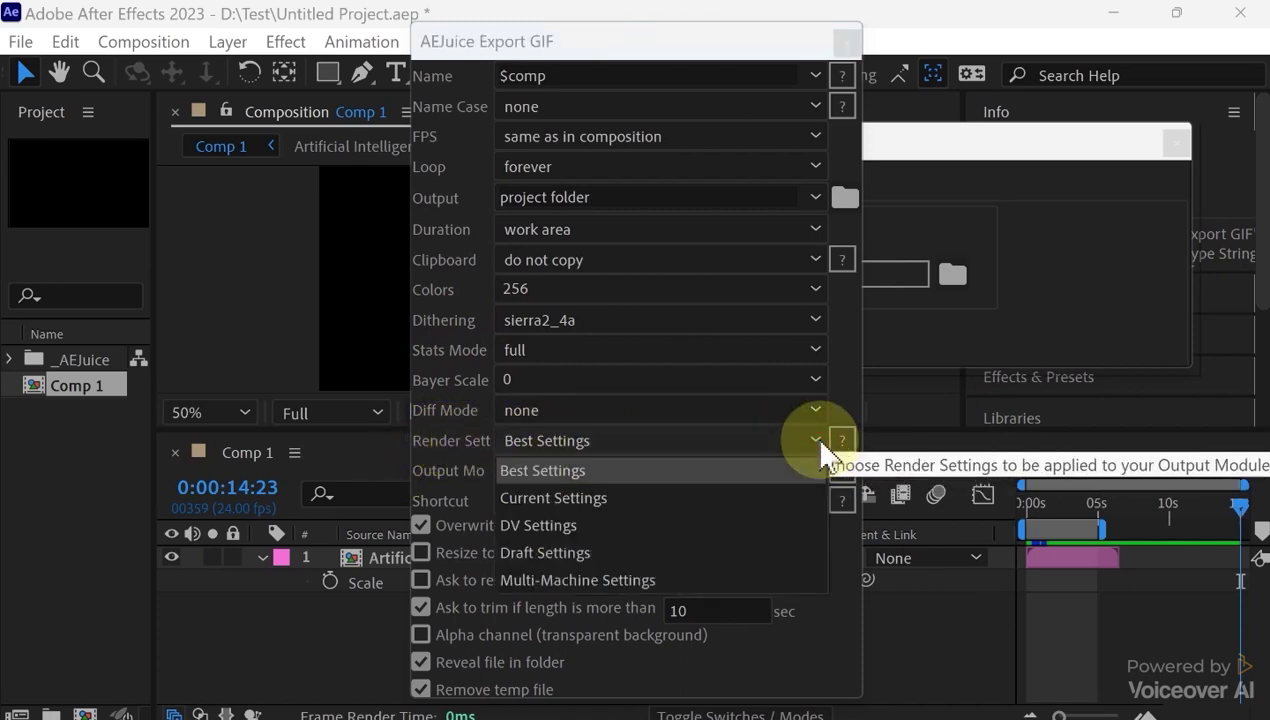
{"action": "left_click", "coordinate": [818, 441]}
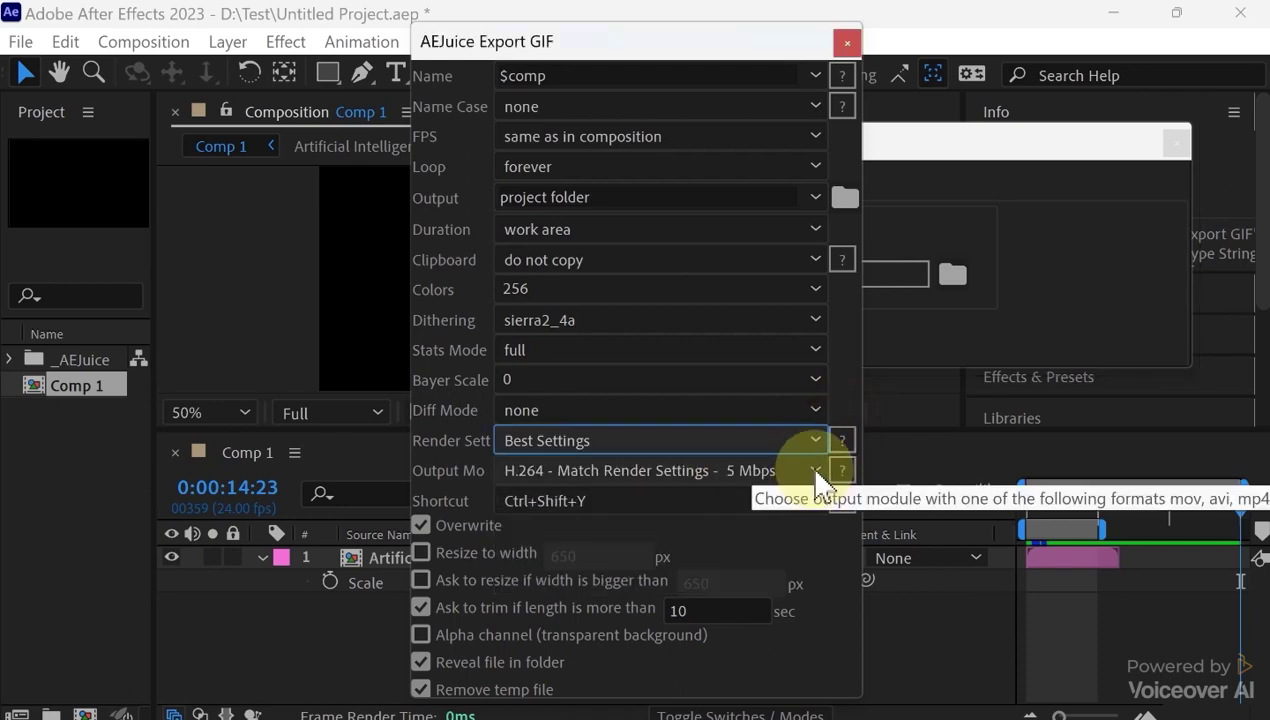
{"action": "left_click", "coordinate": [818, 476]}
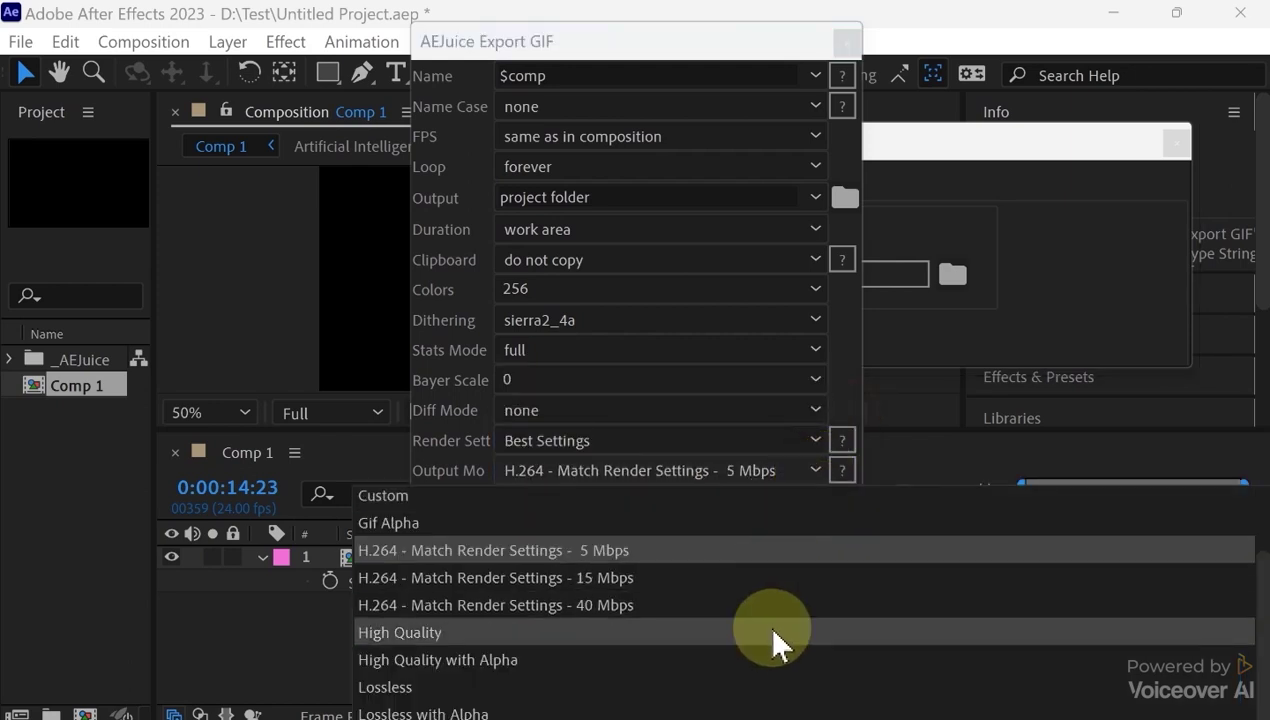
{"action": "left_click", "coordinate": [819, 466]}
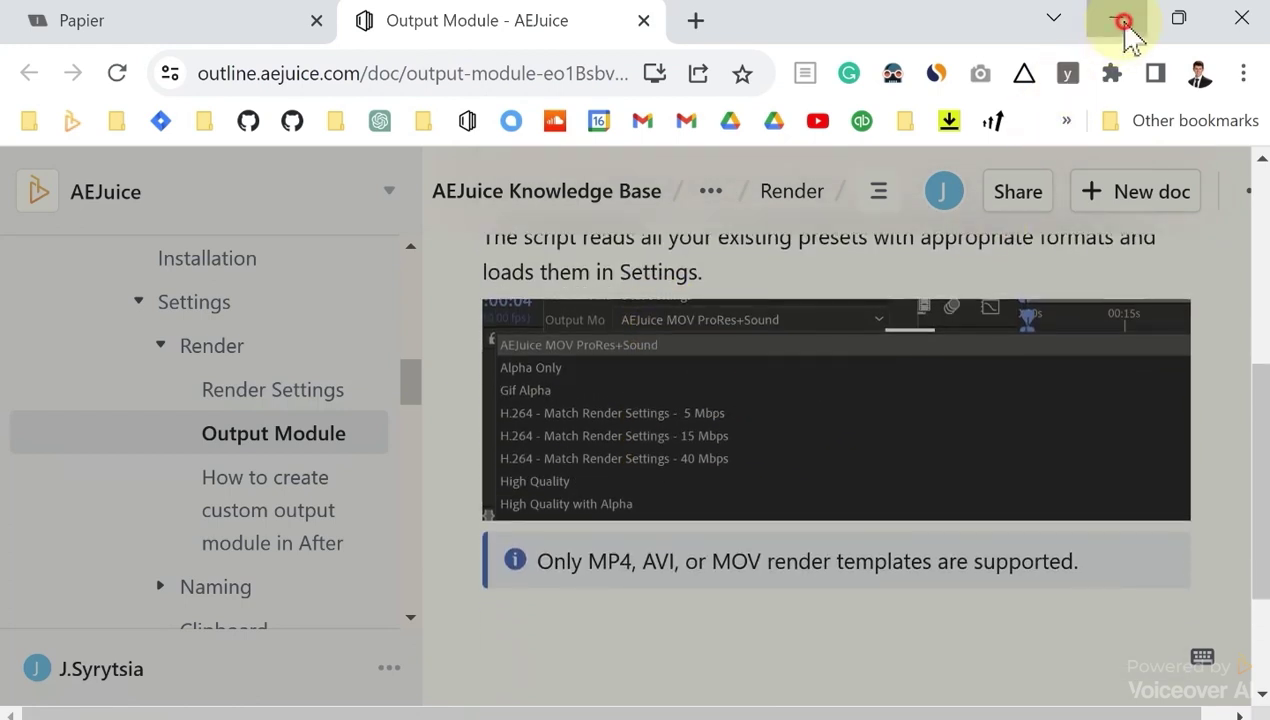
{"action": "left_click", "coordinate": [1116, 18]}
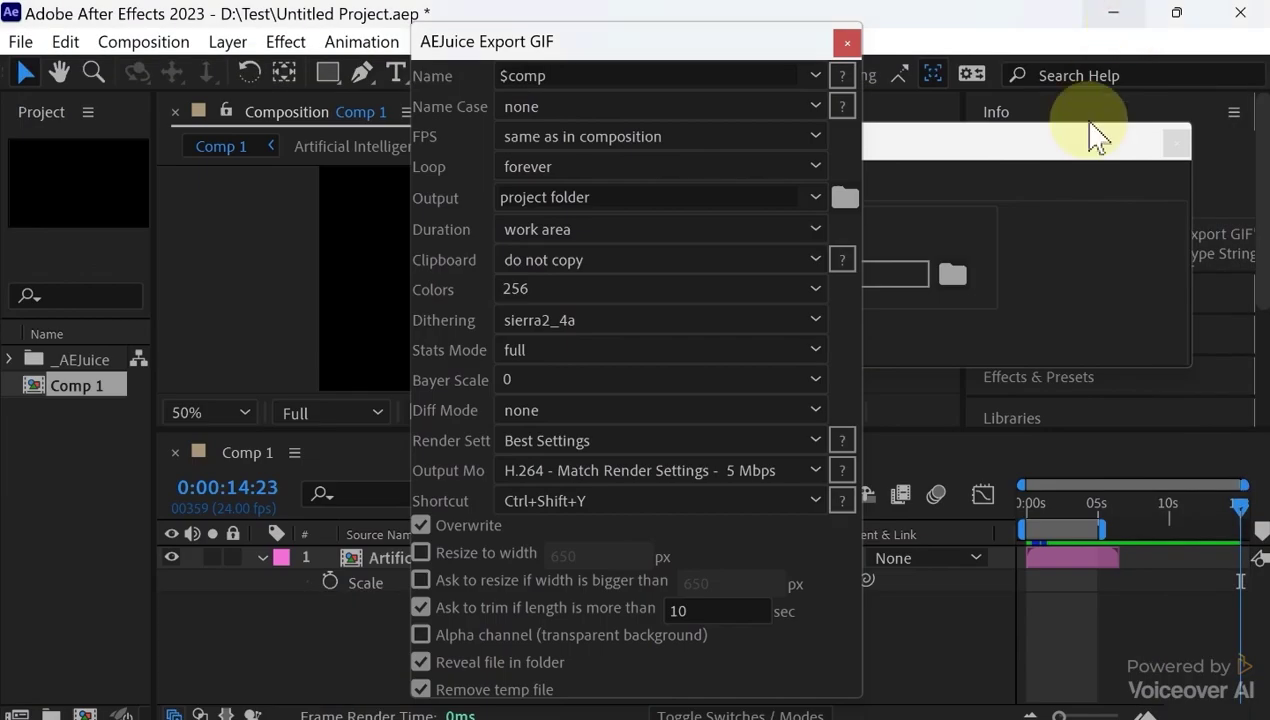
- Try a Ctrl+Shift+T custom shortcut, cancel it, and leave the script on No Shortcut
{"action": "left_click", "coordinate": [815, 500]}
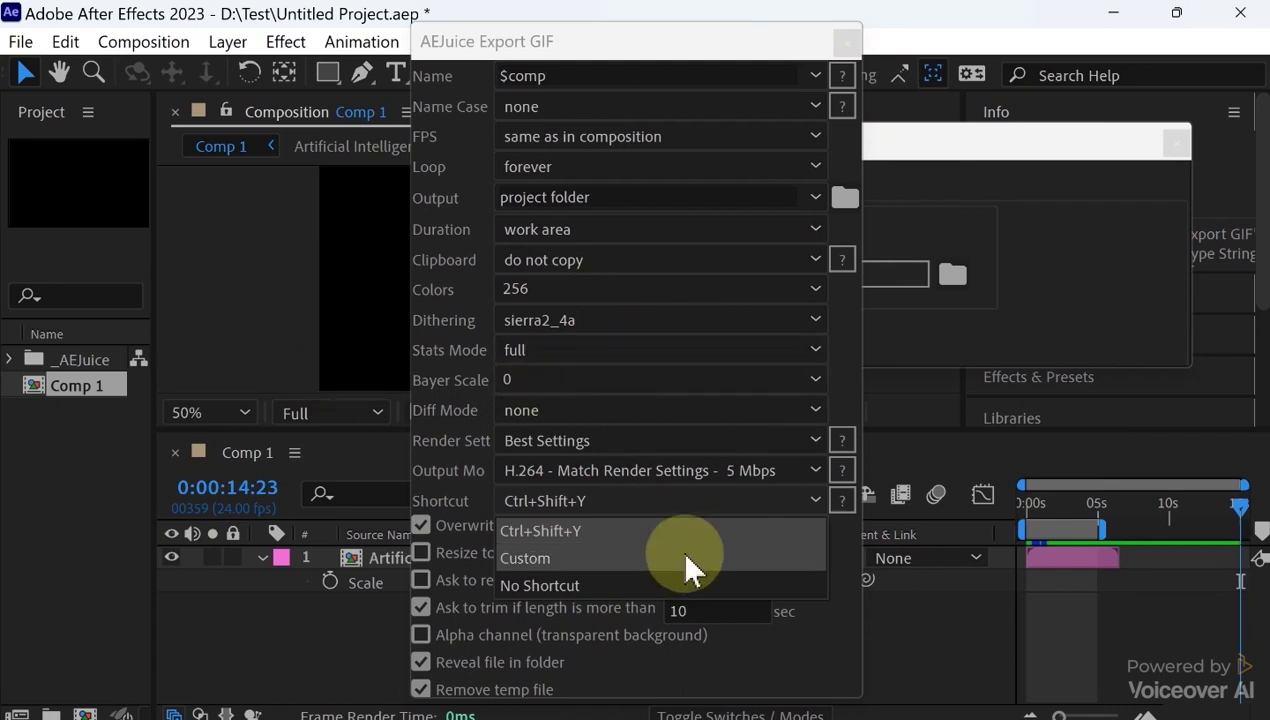
{"action": "left_click", "coordinate": [584, 574]}
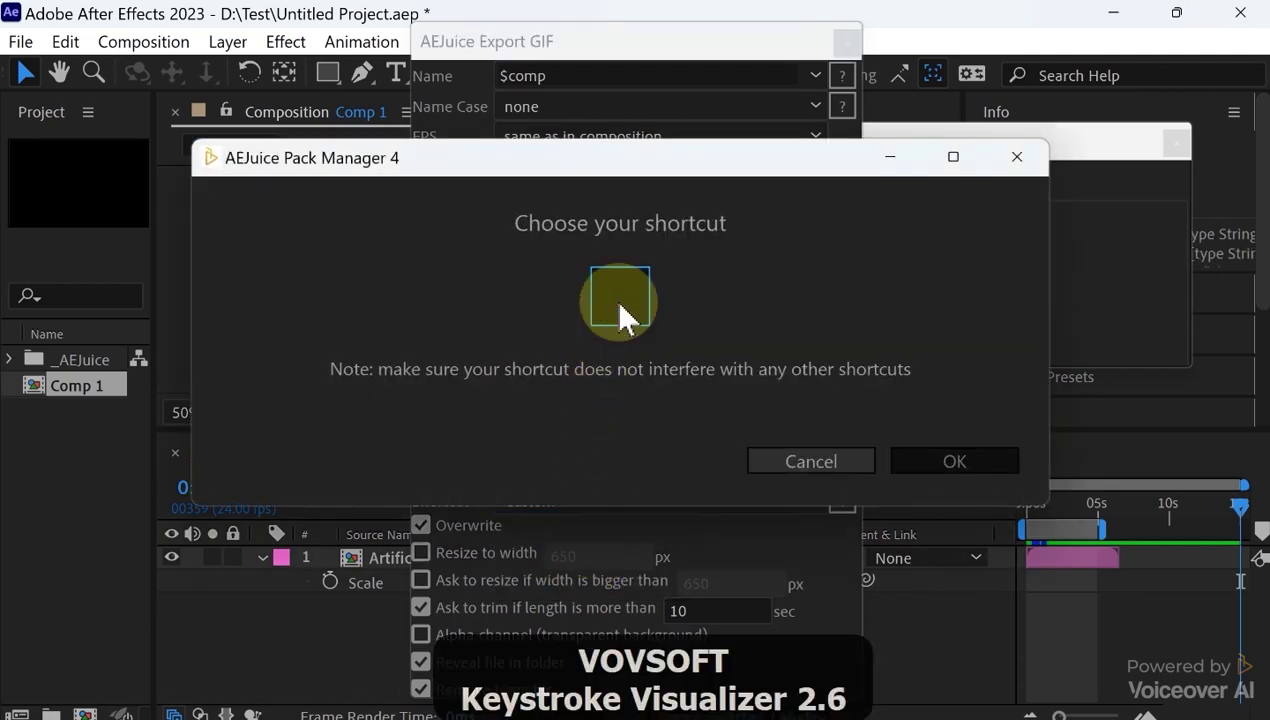
{"action": "key", "text": "ctrl+shift+t"}
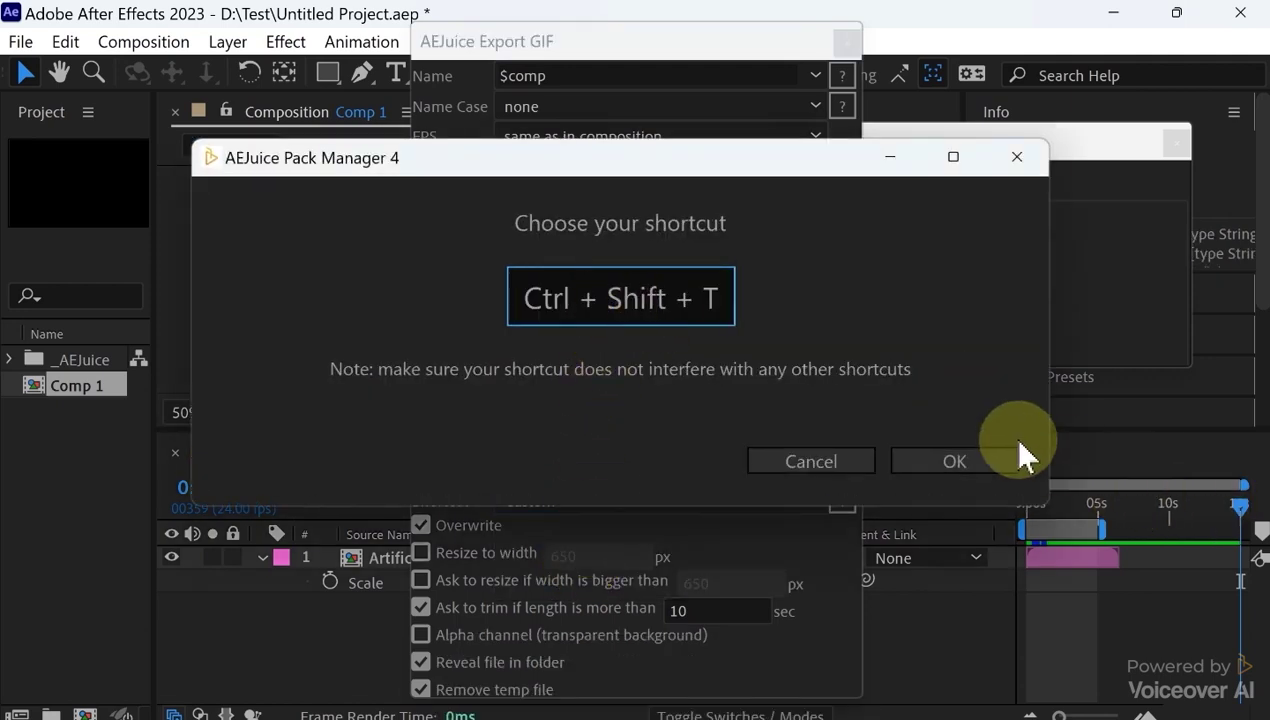
{"action": "left_click", "coordinate": [1017, 160]}
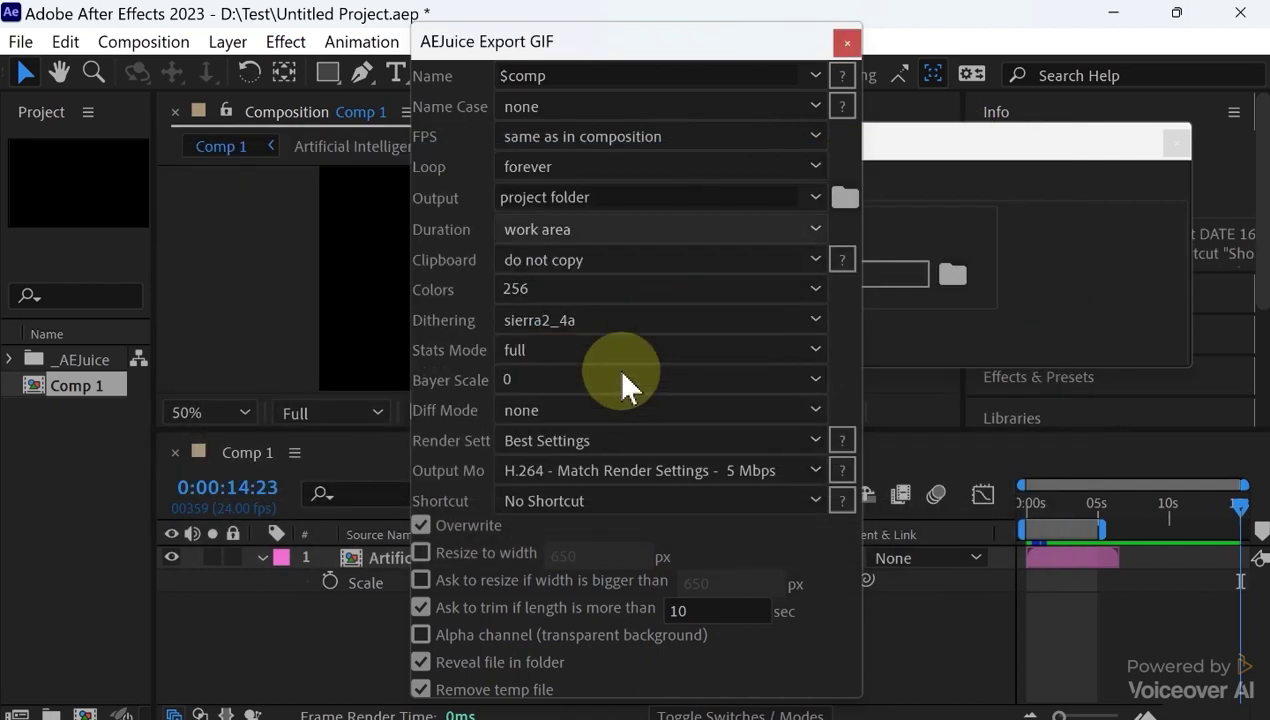
{"action": "left_click", "coordinate": [812, 500]}
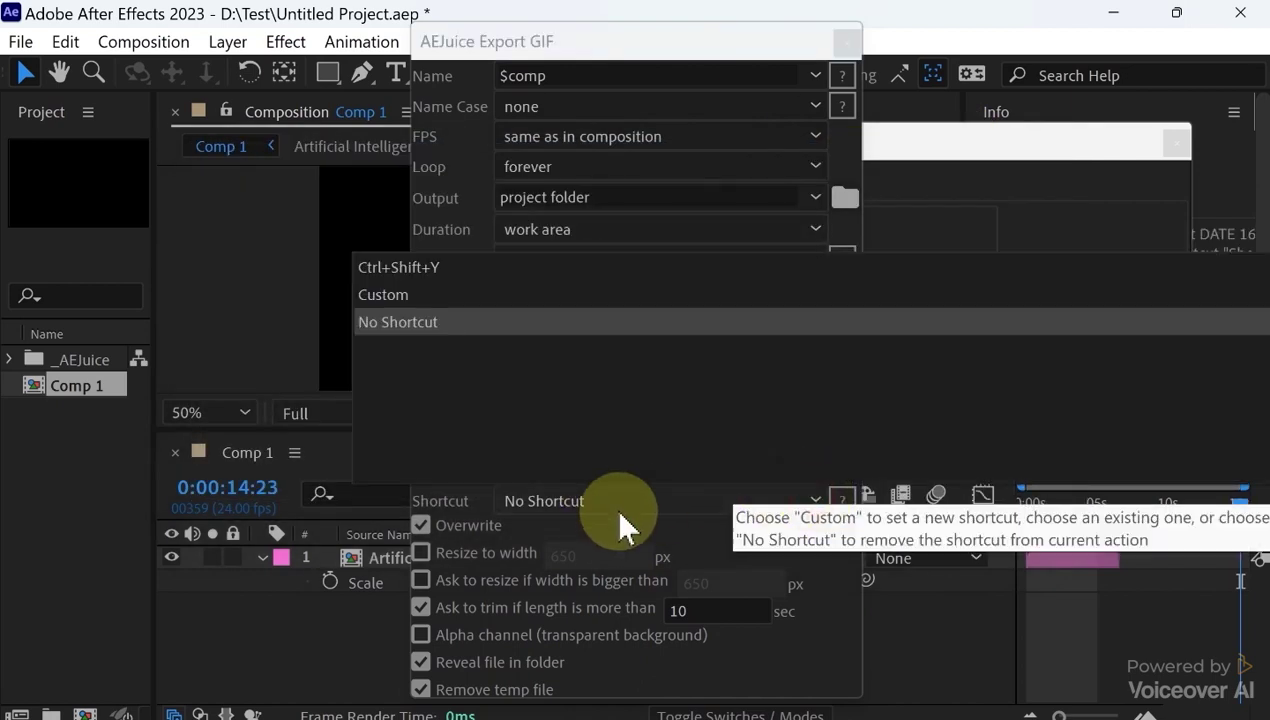
{"action": "left_click", "coordinate": [834, 572]}
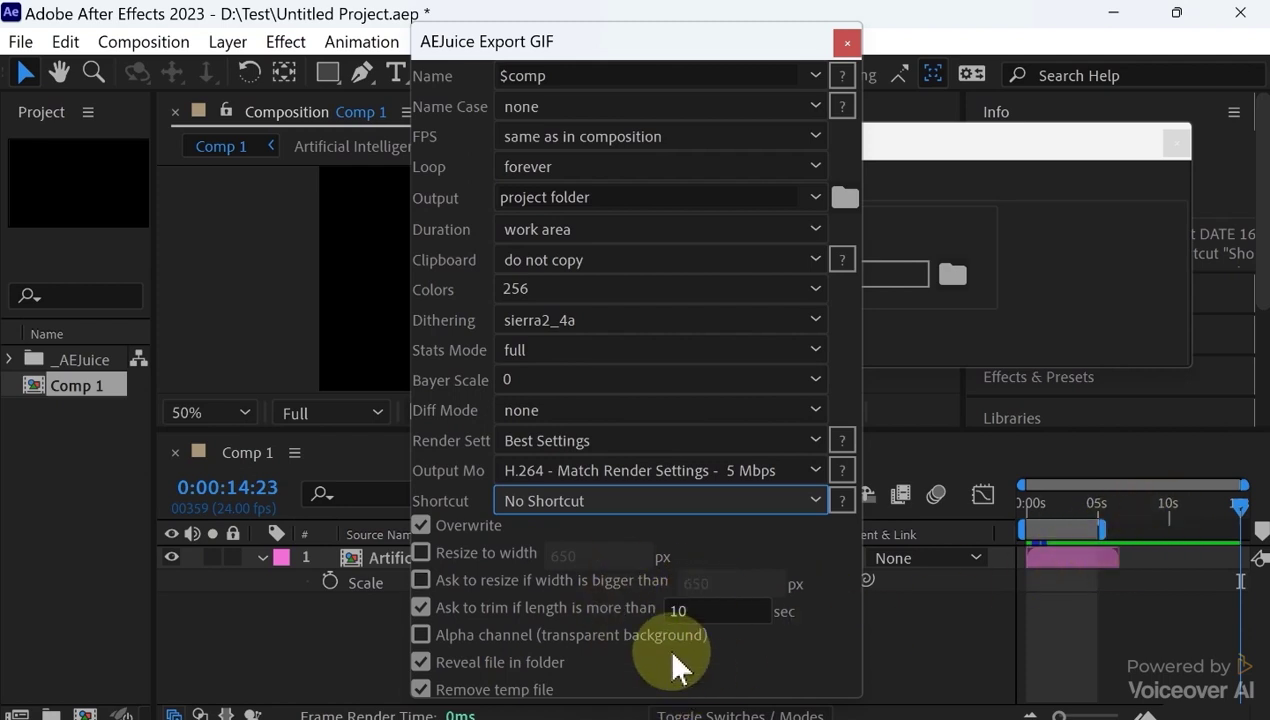
- Export Comp 1 to GIF with trim value 5, then verify Comp 1.gif in D:\Test
{"action": "key", "text": "n"}
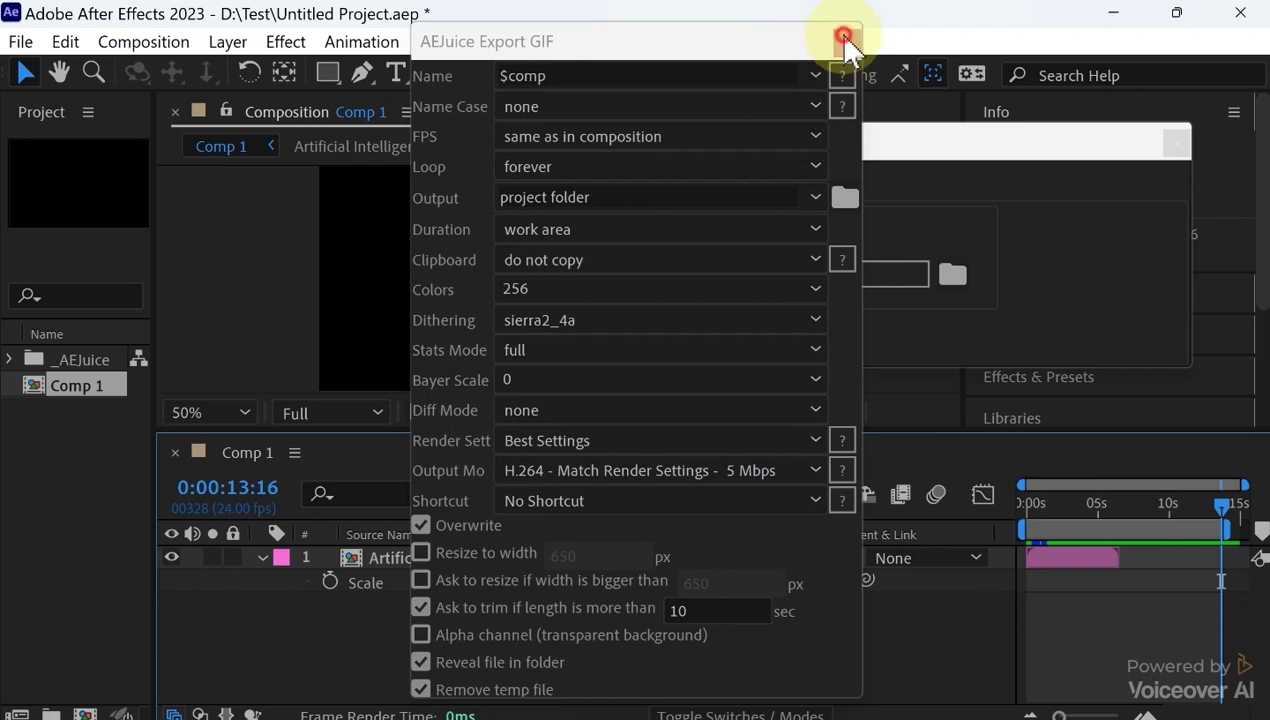
{"action": "left_click", "coordinate": [843, 37]}
{"action": "left_click", "coordinate": [829, 276]}
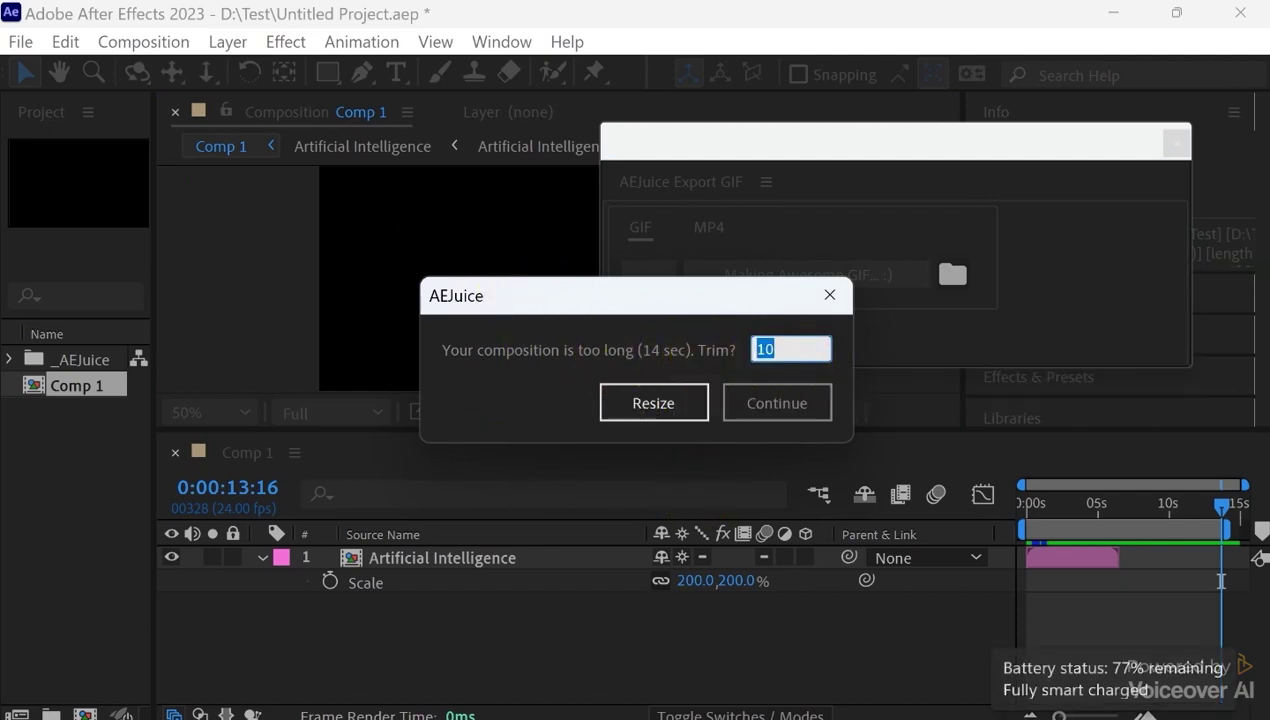
{"action": "type", "text": "5"}
{"action": "left_click", "coordinate": [653, 403]}
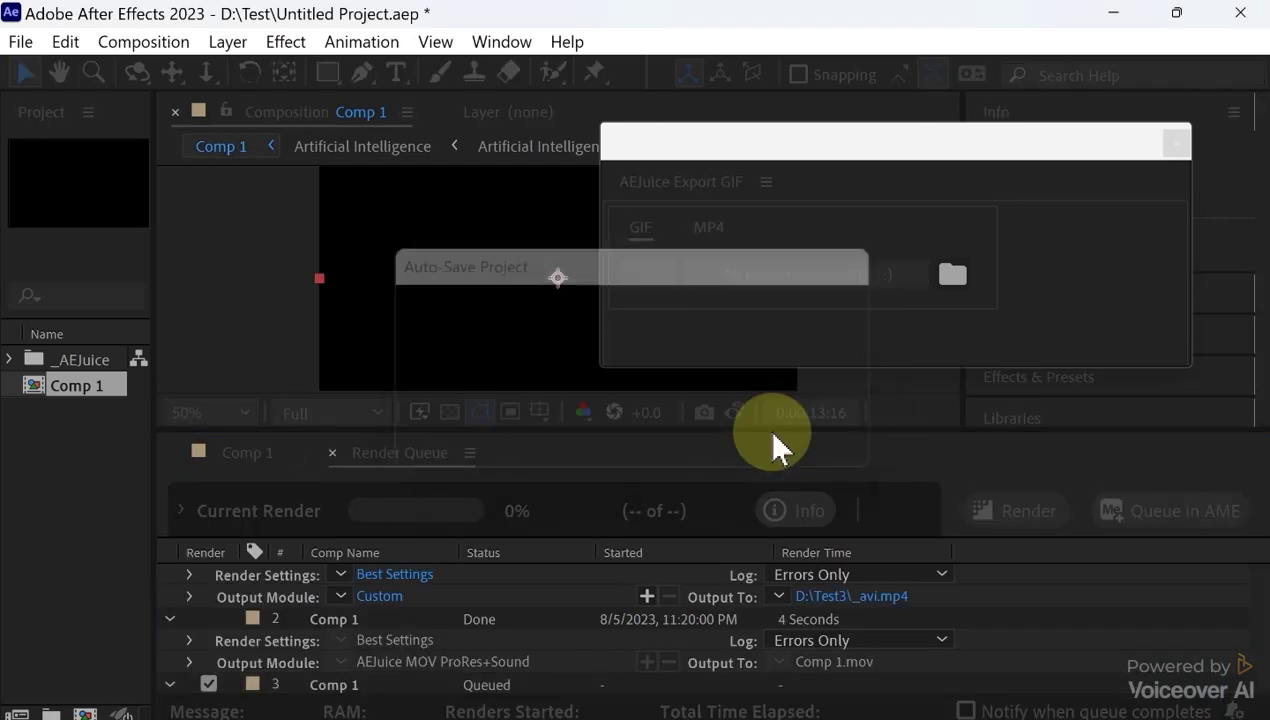
{"action": "left_click", "coordinate": [952, 278]}
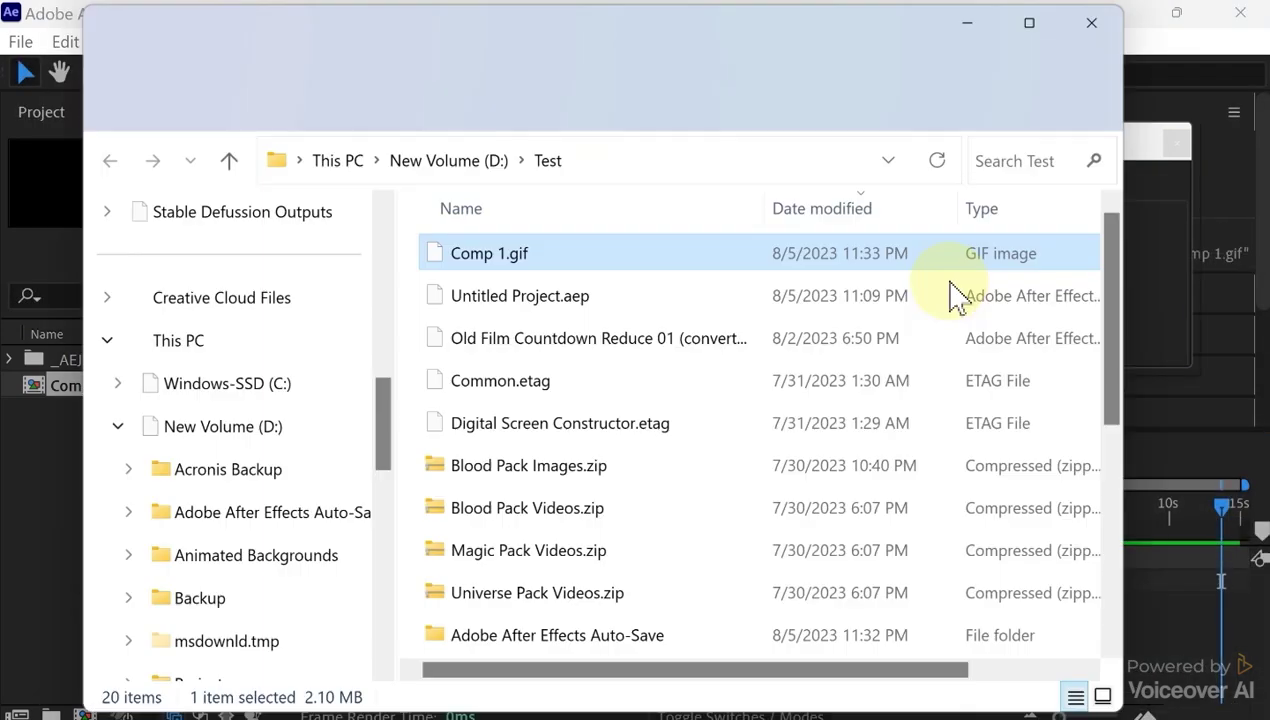
{"action": "key", "text": "alt+F4"}
- Reopen the Export GIF settings dialog and bring up help on file-name tokens
{"action": "left_click", "coordinate": [955, 273]}
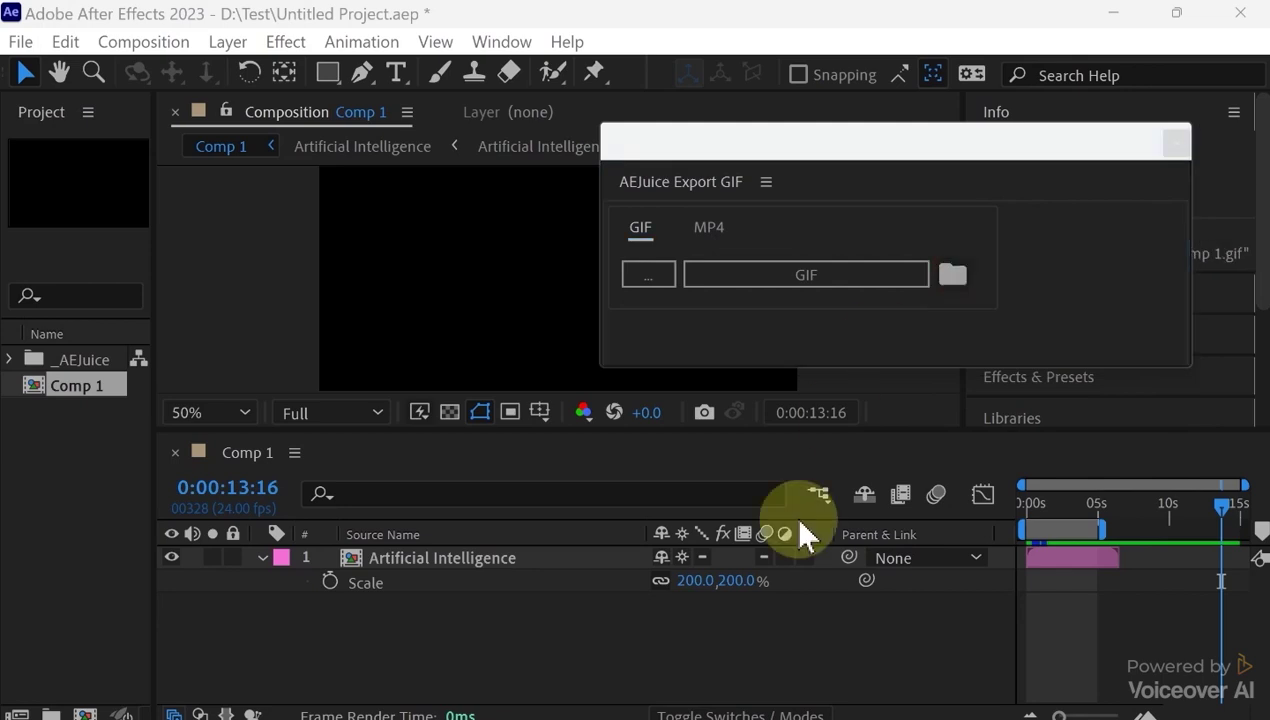
{"action": "left_click", "coordinate": [1013, 18]}
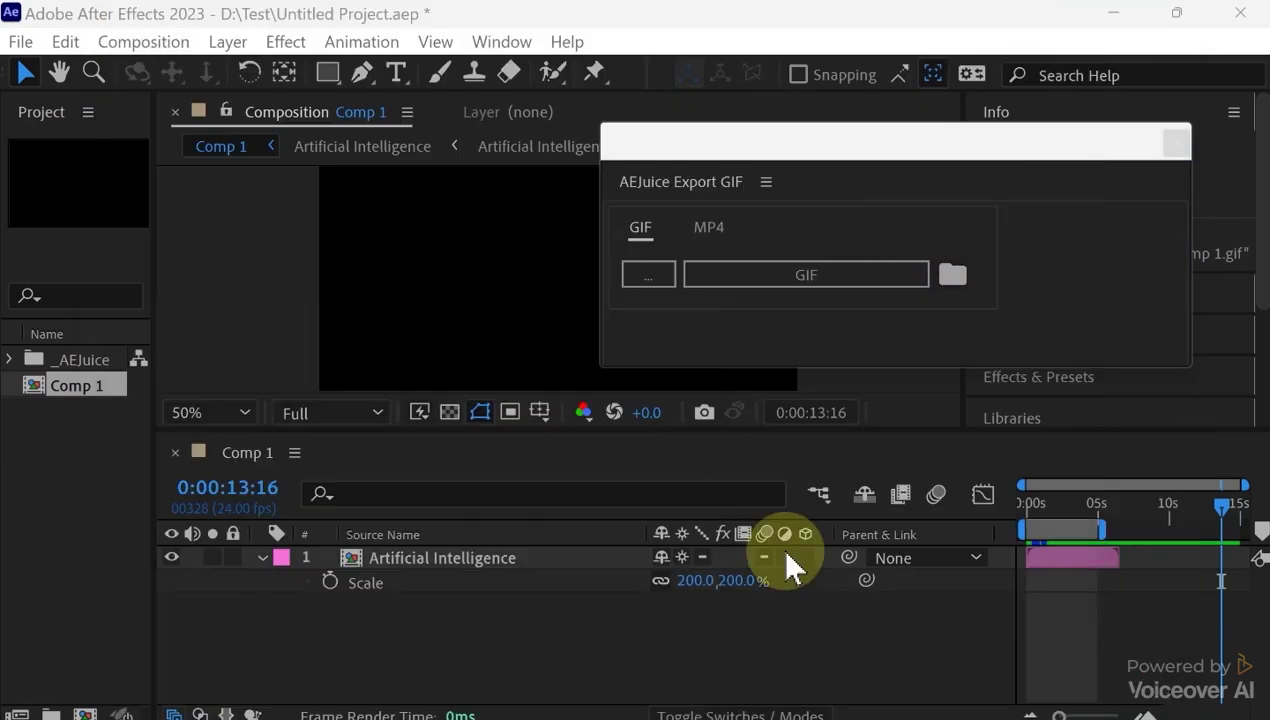
{"action": "left_click", "coordinate": [640, 280]}
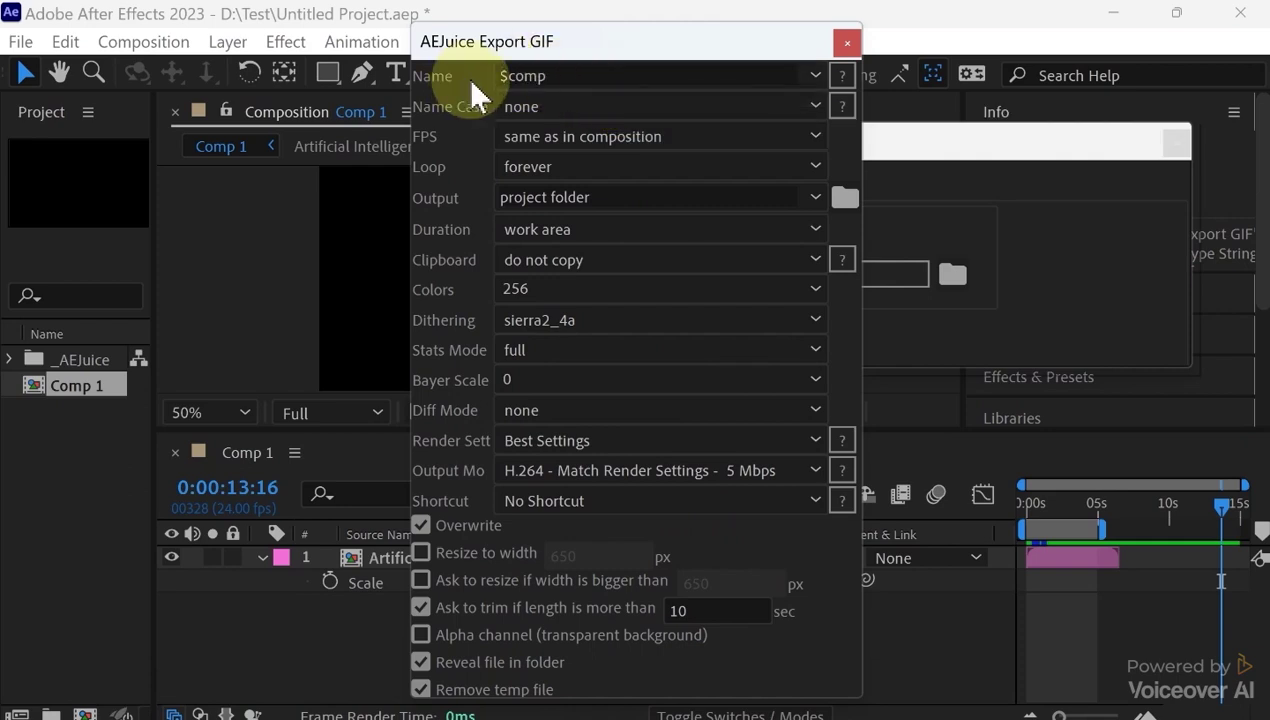
{"action": "left_click", "coordinate": [842, 77]}
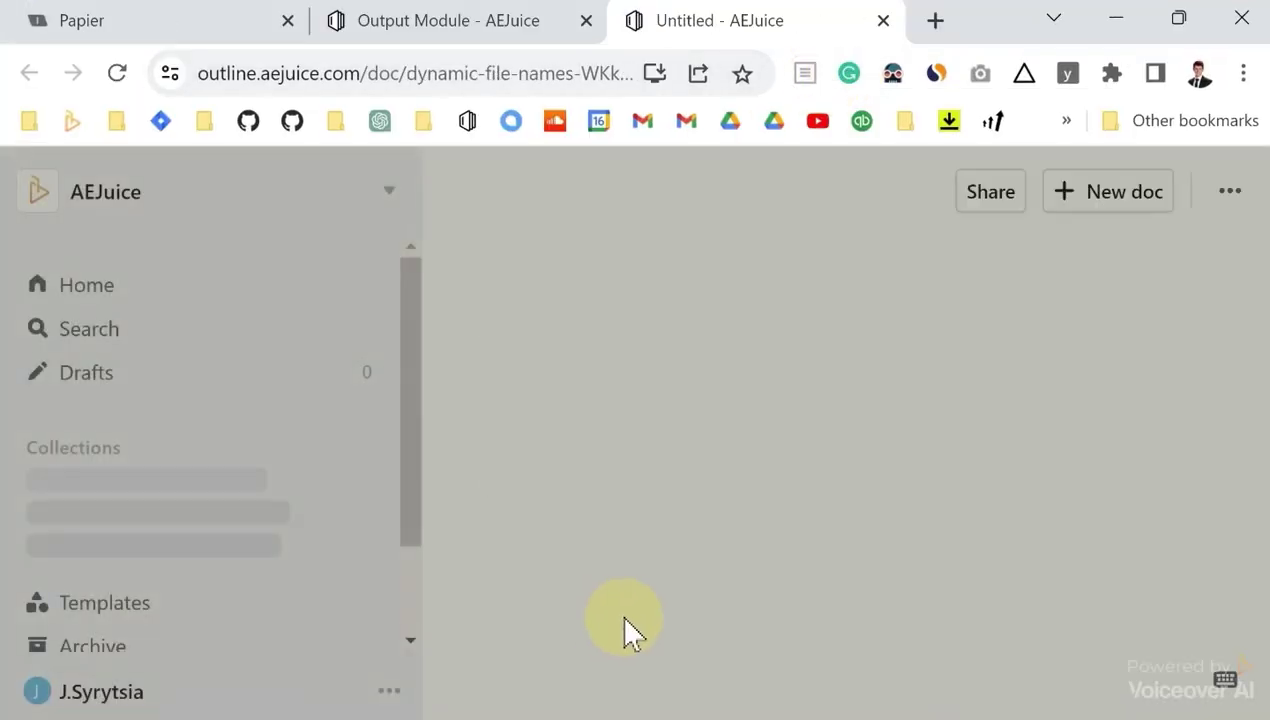
- Scroll through the Dynamic file names token table
{"action": "scroll", "coordinate": [587, 404], "scroll_direction": "down", "scroll_amount": 1}
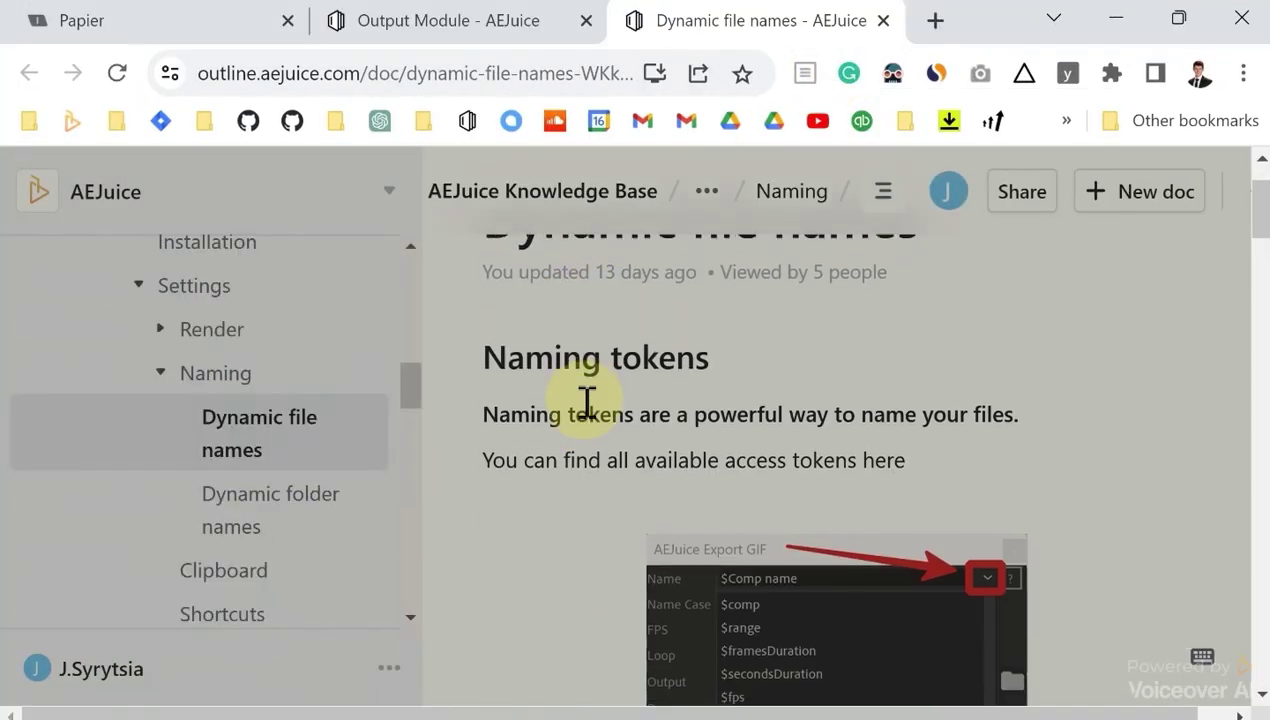
{"action": "scroll", "coordinate": [587, 404], "scroll_direction": "down", "scroll_amount": 15}
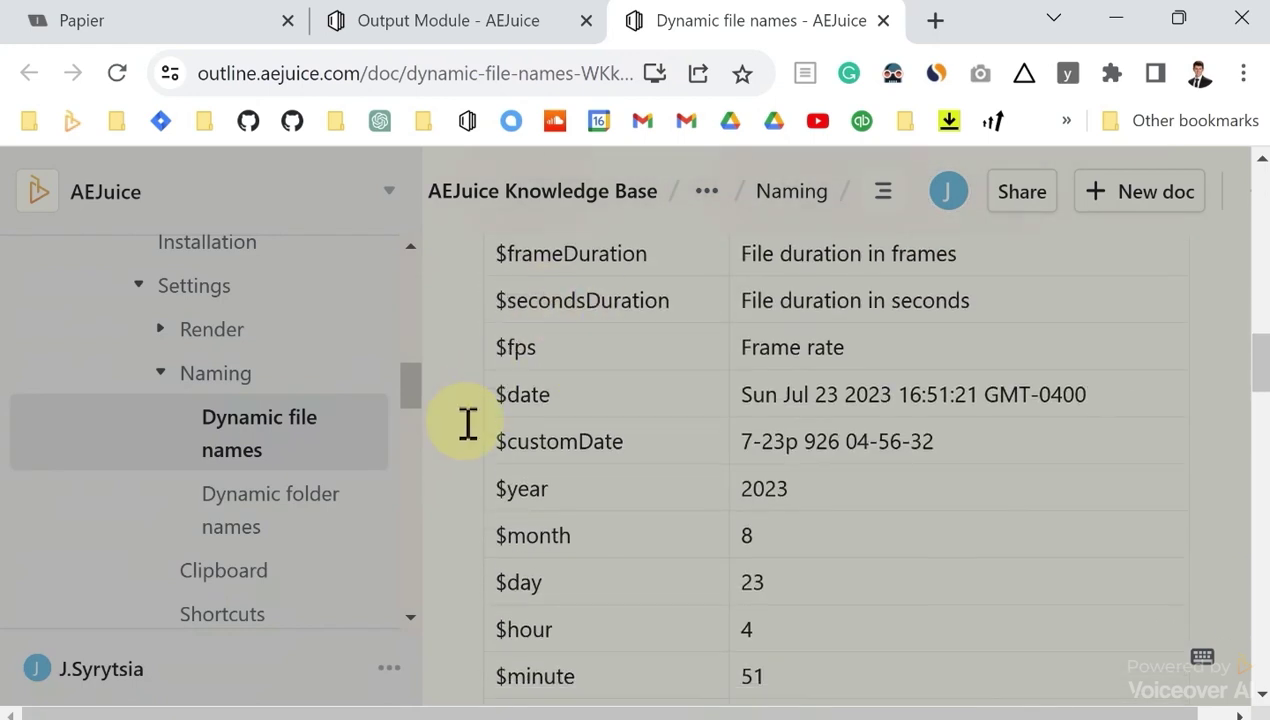
{"action": "scroll", "coordinate": [468, 423], "scroll_direction": "down", "scroll_amount": 10}
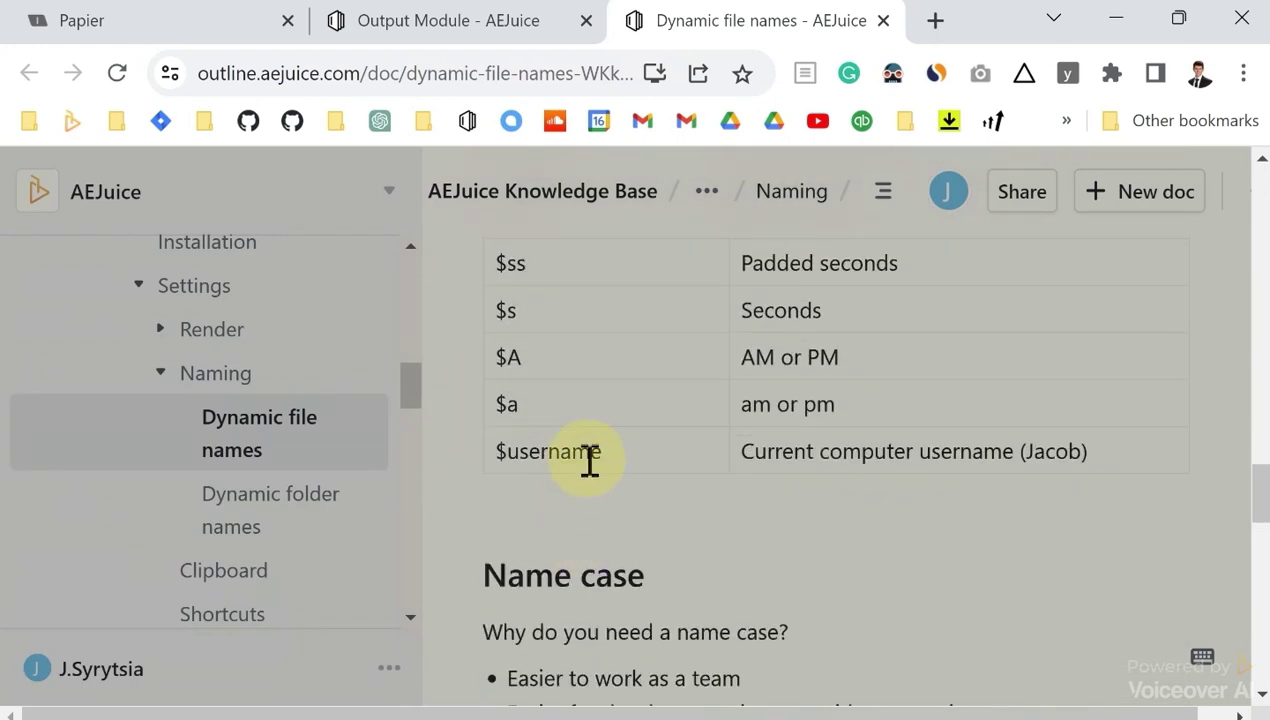
- Open the Dynamic folder names article and review its $YY_$MM_$DD/$comp example
{"action": "left_click", "coordinate": [275, 525]}
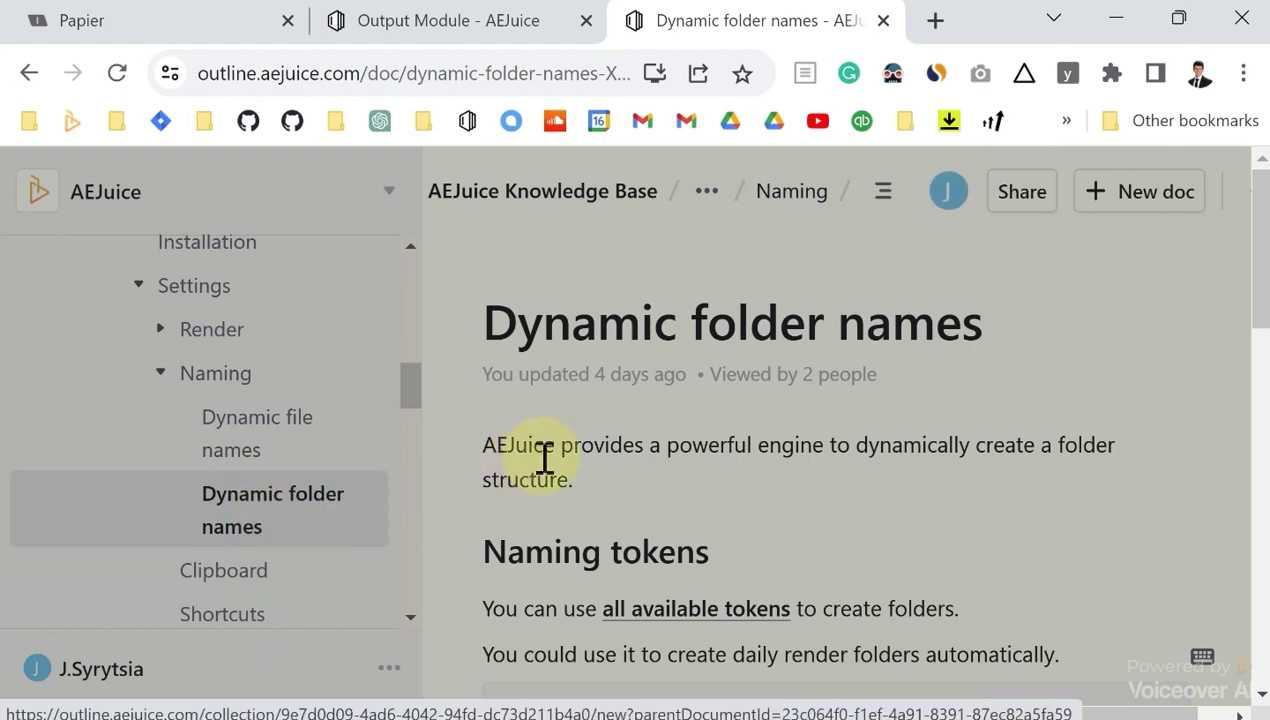
{"action": "scroll", "coordinate": [599, 436], "scroll_direction": "down", "scroll_amount": 3}
{"action": "scroll", "coordinate": [640, 425], "scroll_direction": "up", "scroll_amount": 2}
{"action": "scroll", "coordinate": [646, 432], "scroll_direction": "down", "scroll_amount": 1}
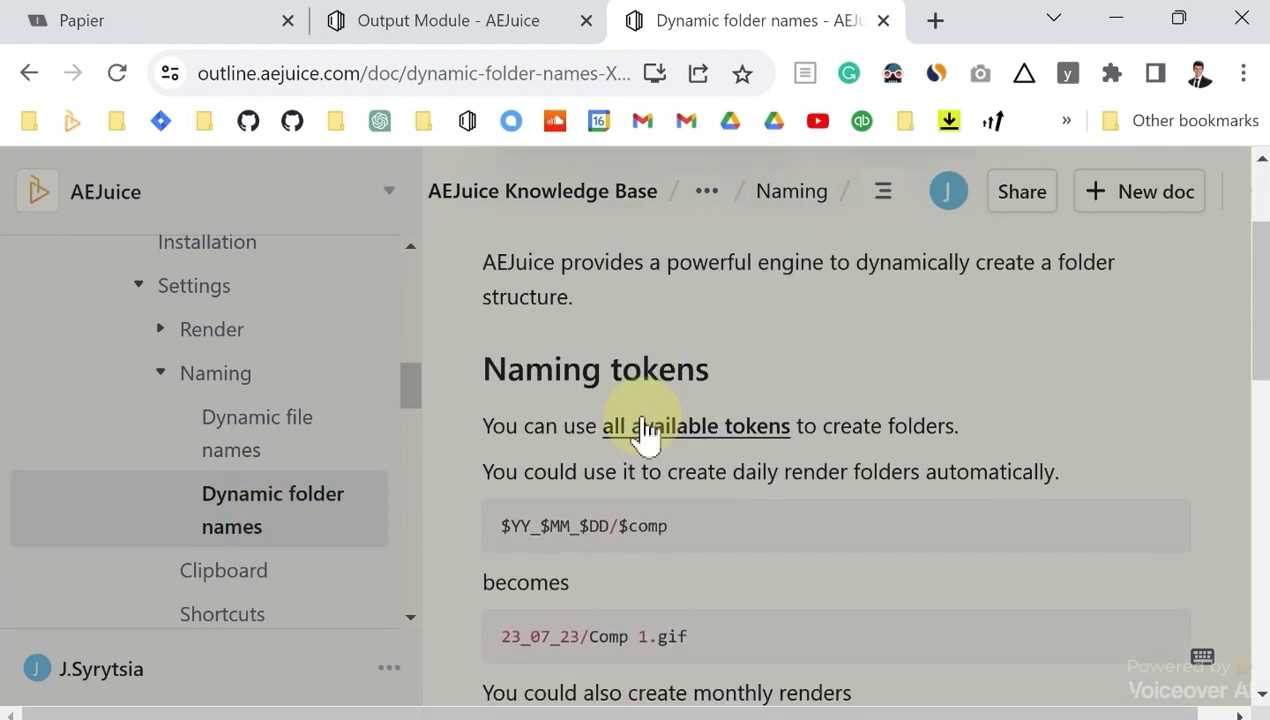
{"action": "scroll", "coordinate": [587, 488], "scroll_direction": "down", "scroll_amount": 1}
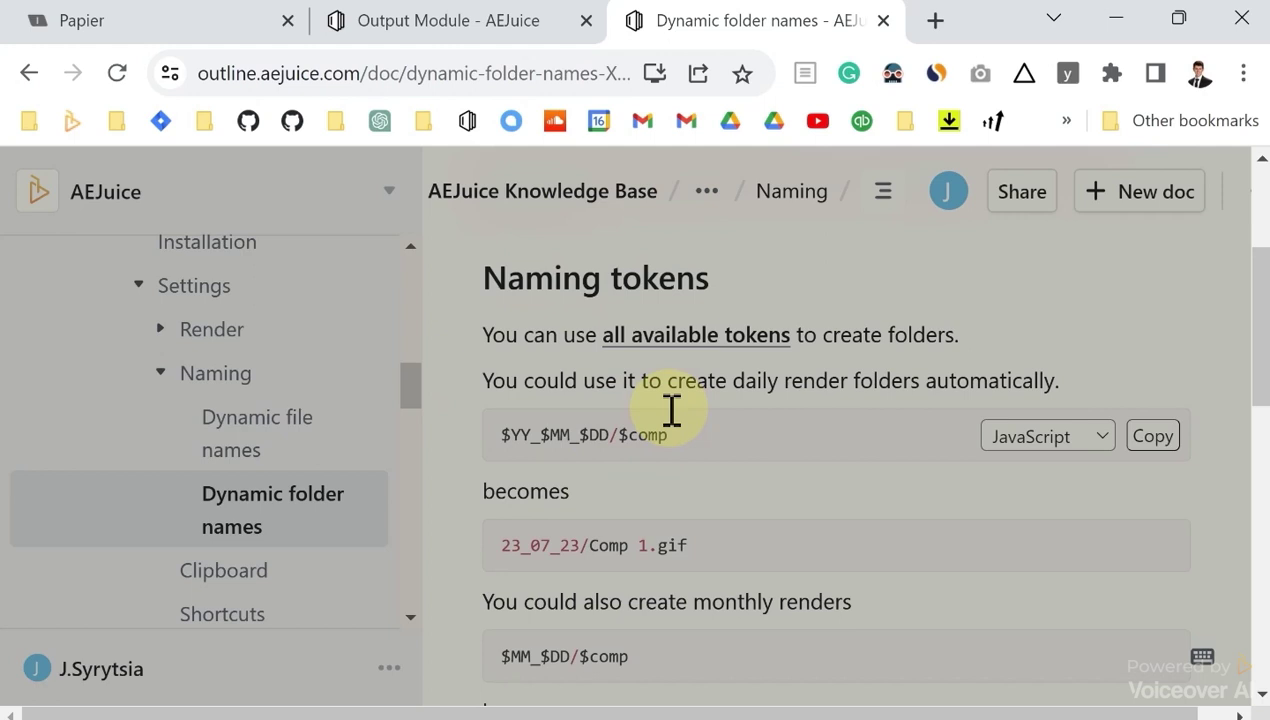
- Open the modifier preset's settings, choose 16 Colors, and close the dialog
{"action": "left_click", "coordinate": [1122, 28]}
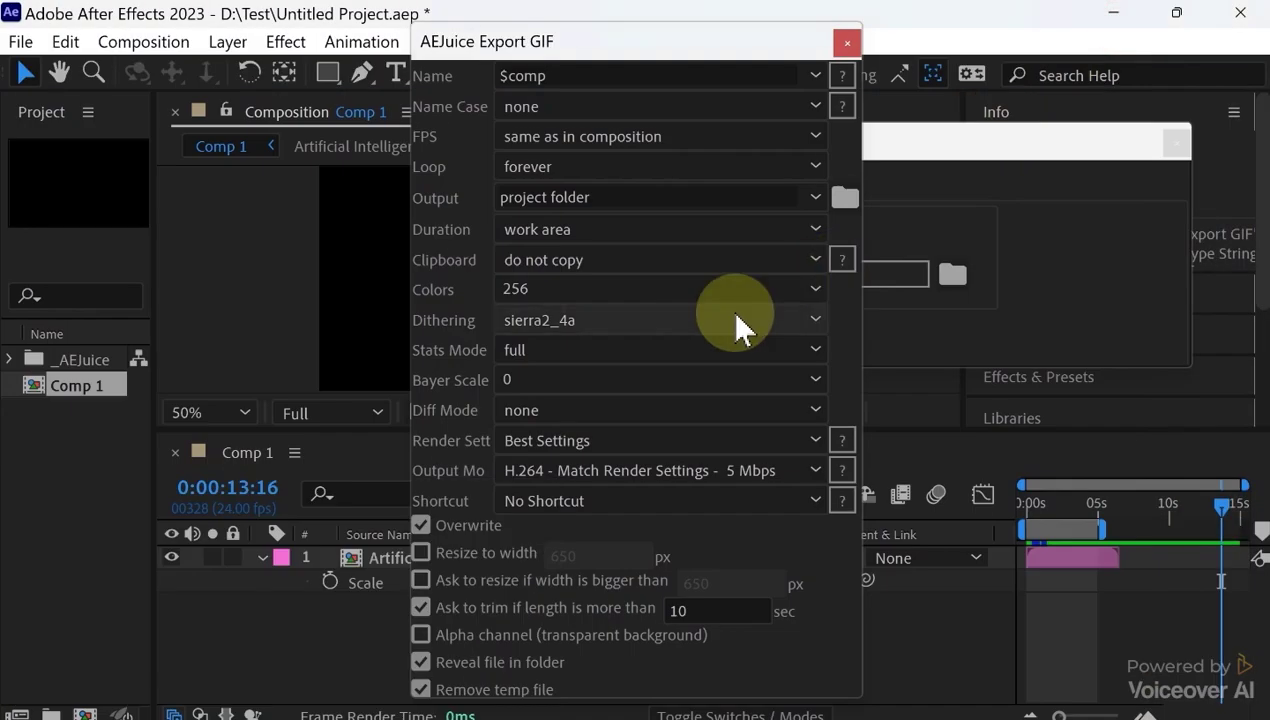
{"action": "left_click_drag", "start_coordinate": [838, 138], "coordinate": [770, 155]}
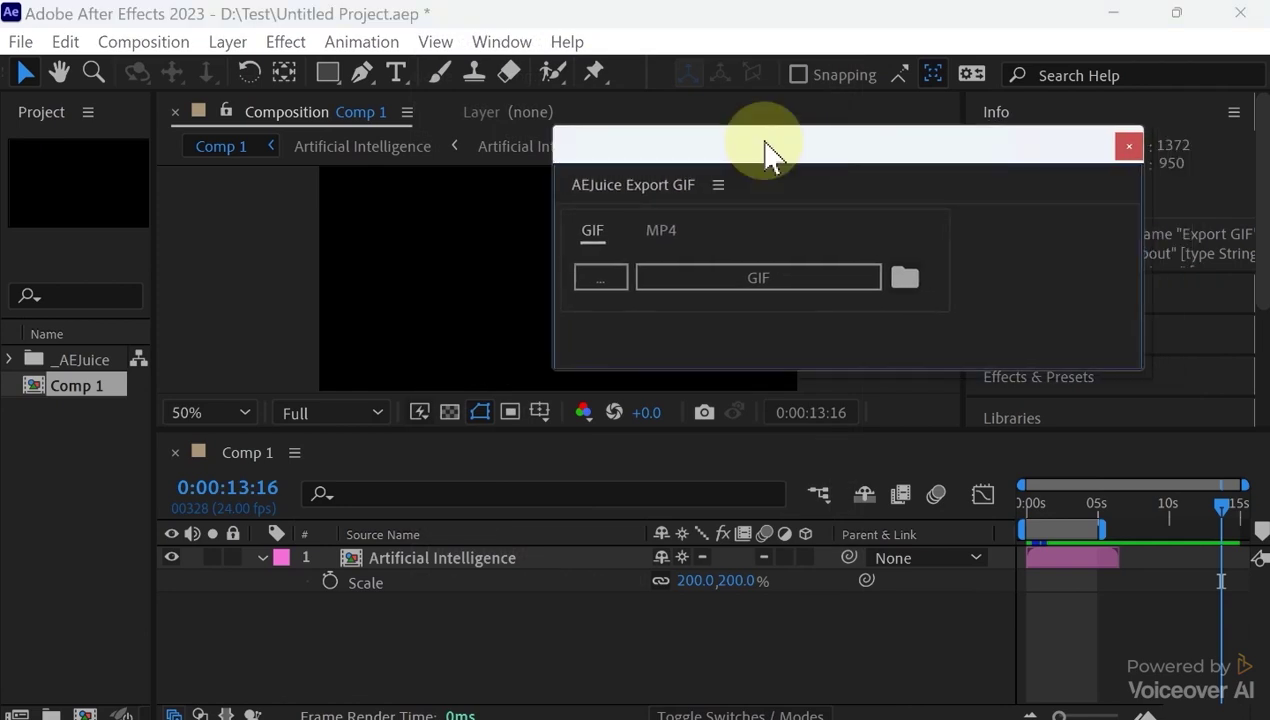
{"action": "left_click", "coordinate": [549, 268], "text": "alt"}
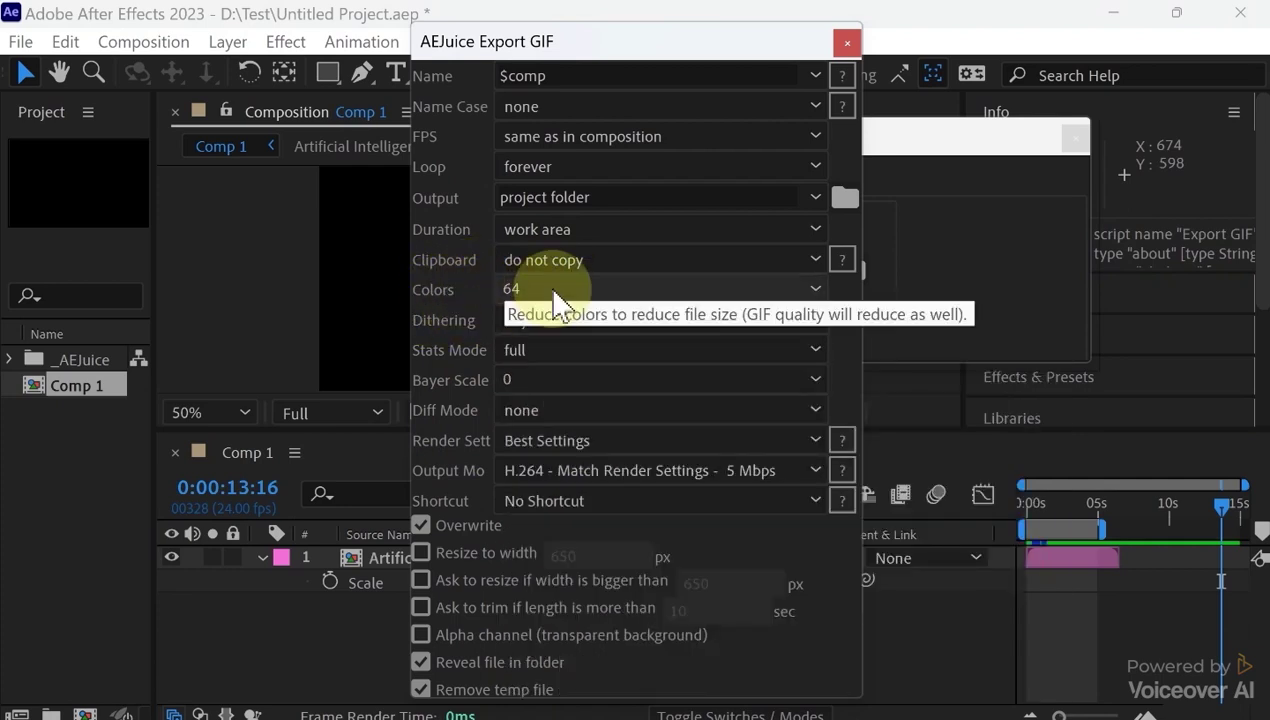
{"action": "left_click", "coordinate": [816, 290]}
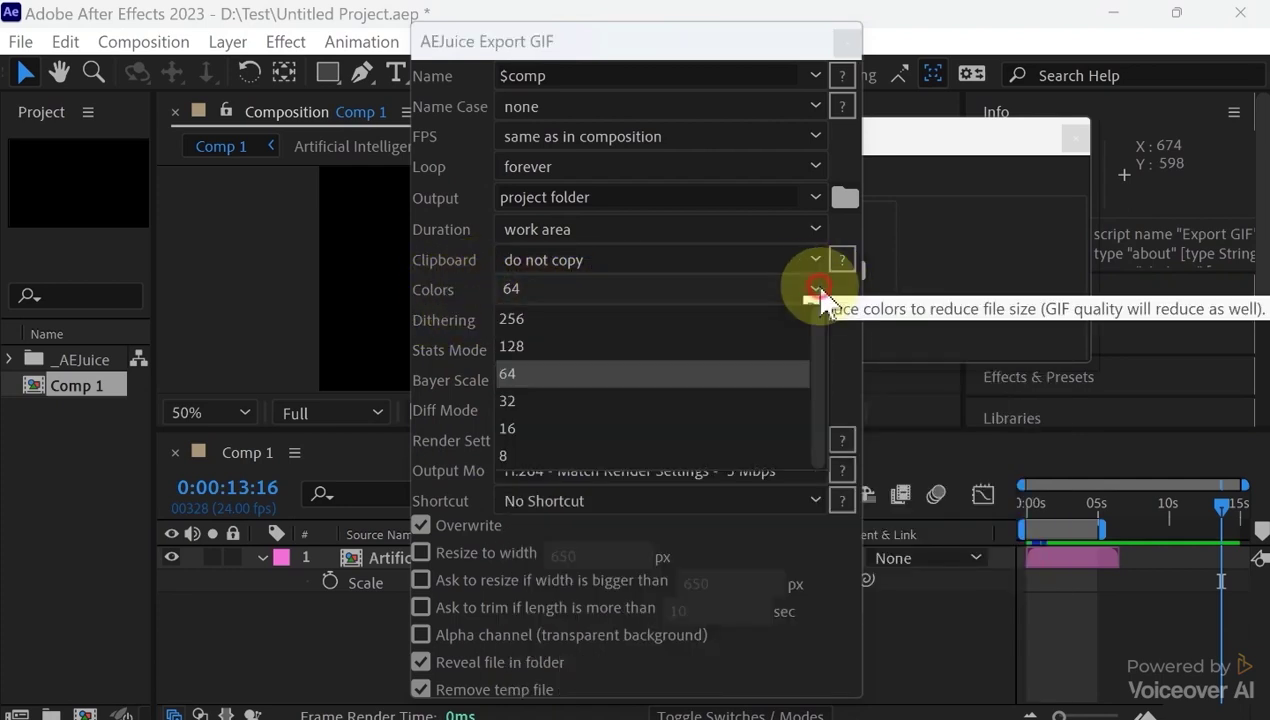
{"action": "left_click", "coordinate": [527, 428]}
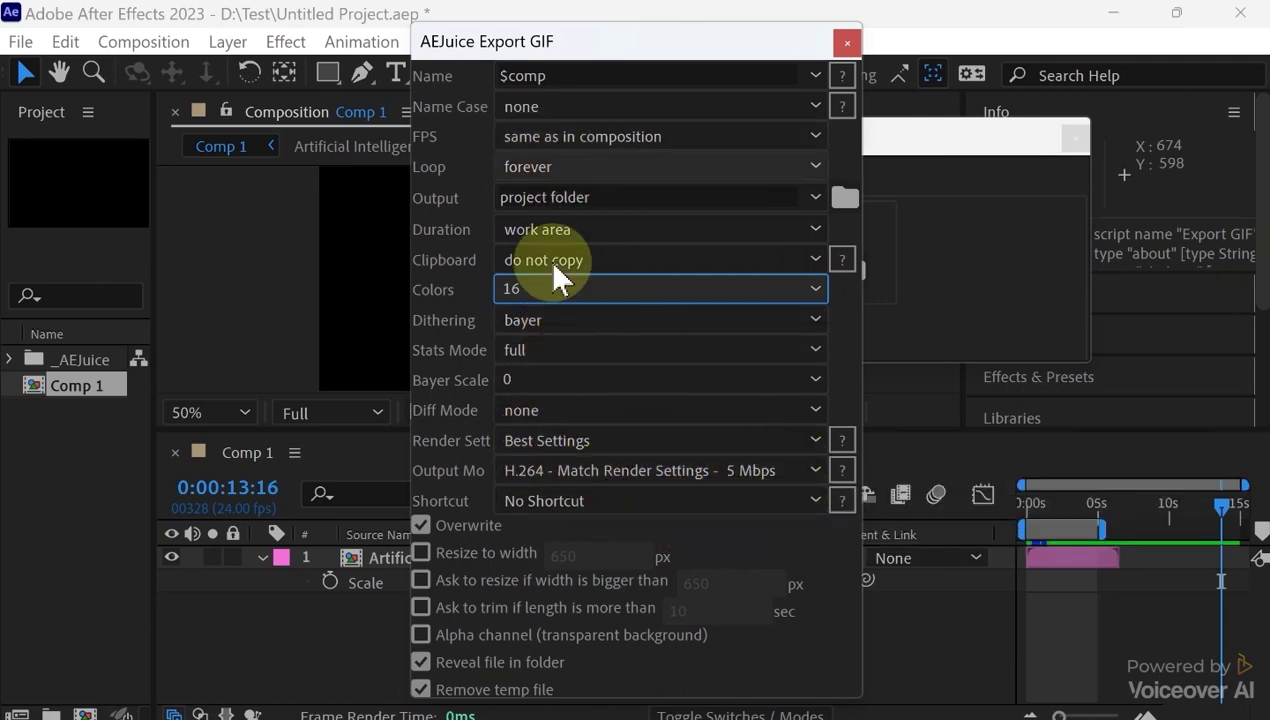
{"action": "left_click", "coordinate": [847, 42]}
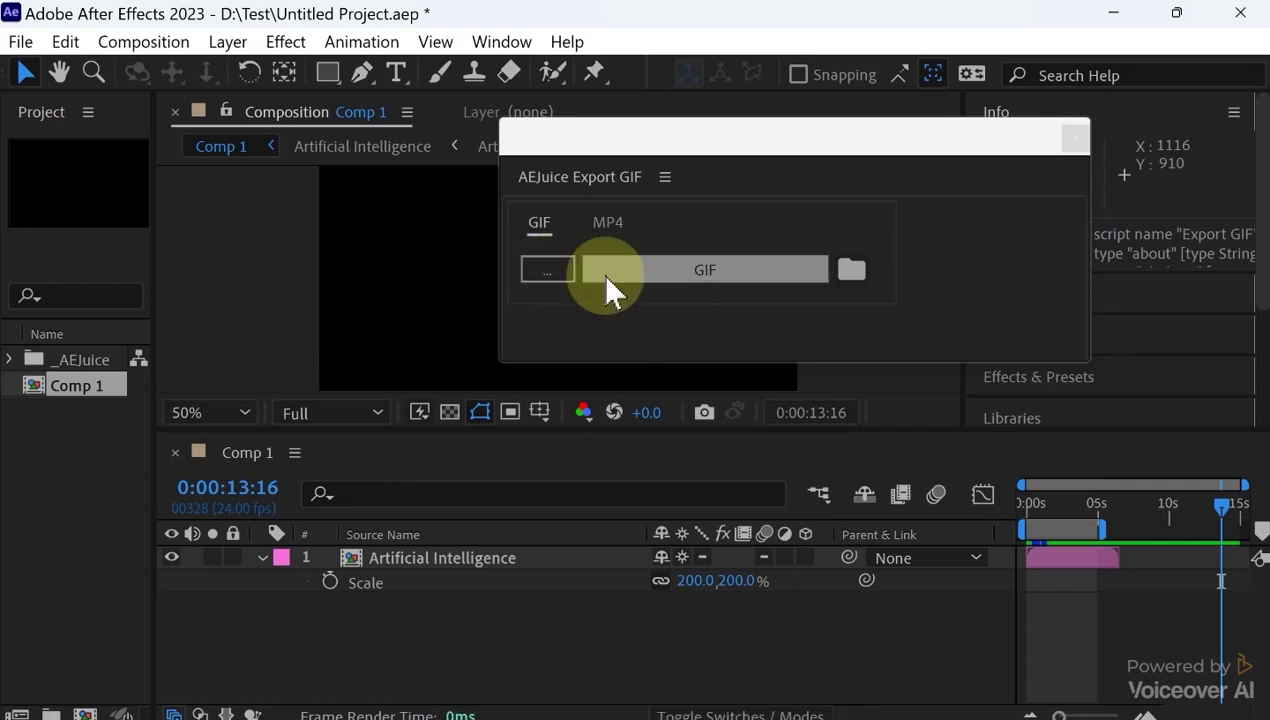
{"action": "left_click", "coordinate": [549, 276]}
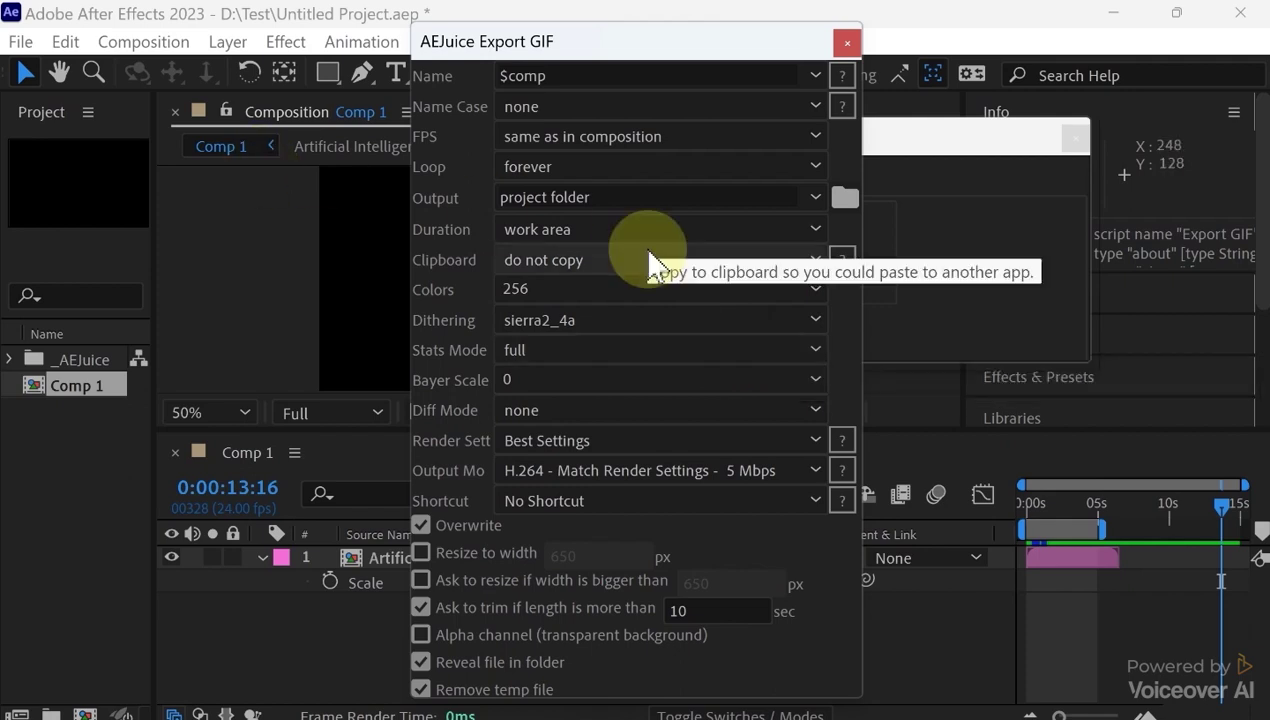
{"action": "left_click", "coordinate": [847, 42]}
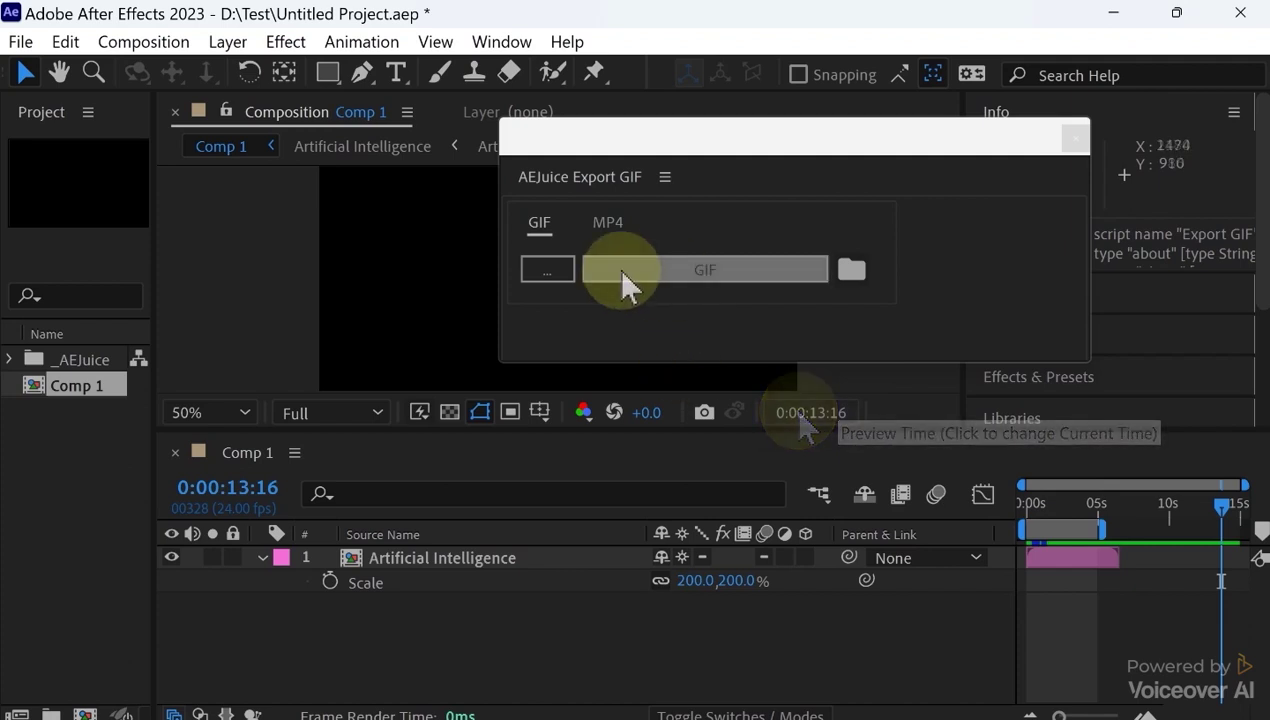
{"action": "left_click", "coordinate": [556, 270]}
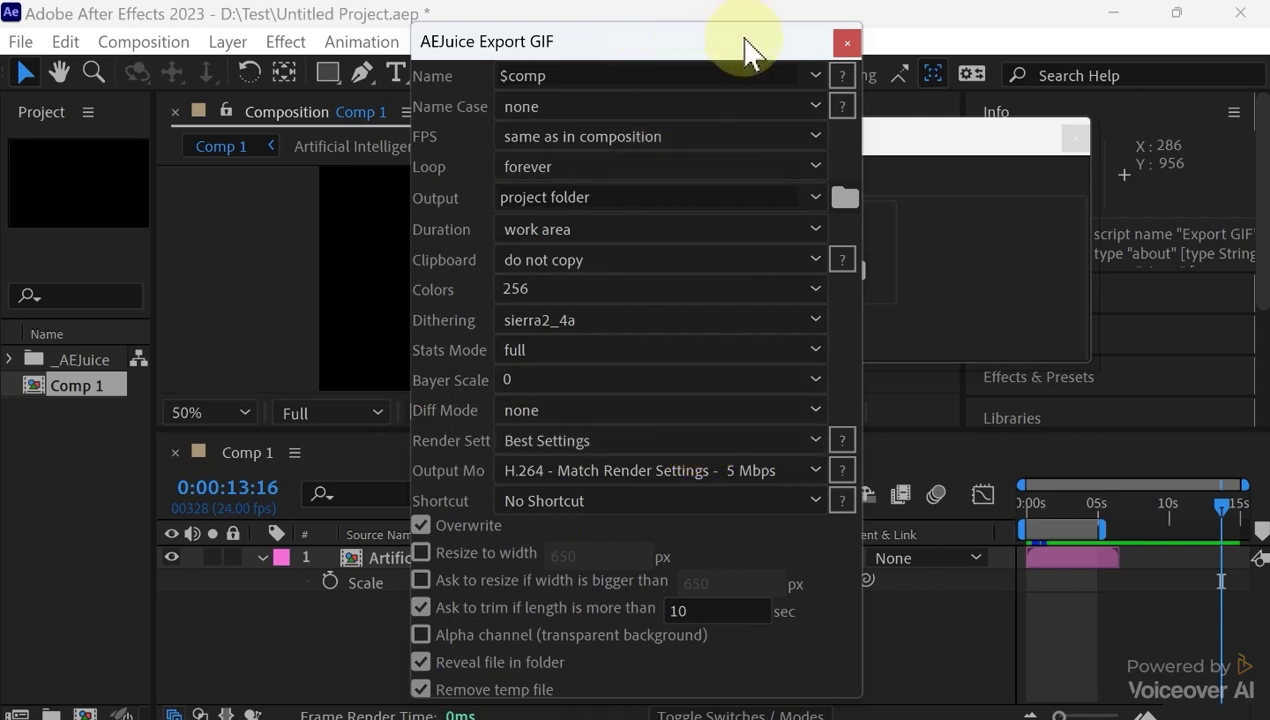
{"action": "left_click", "coordinate": [846, 44]}
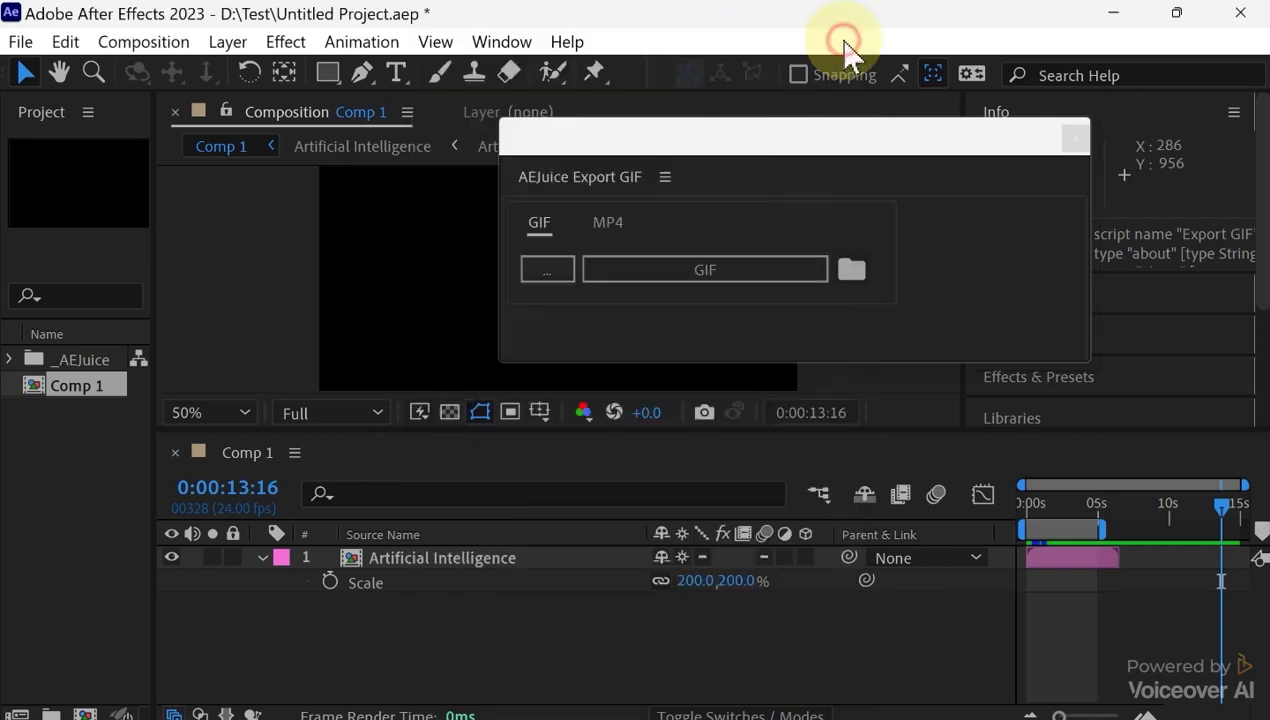